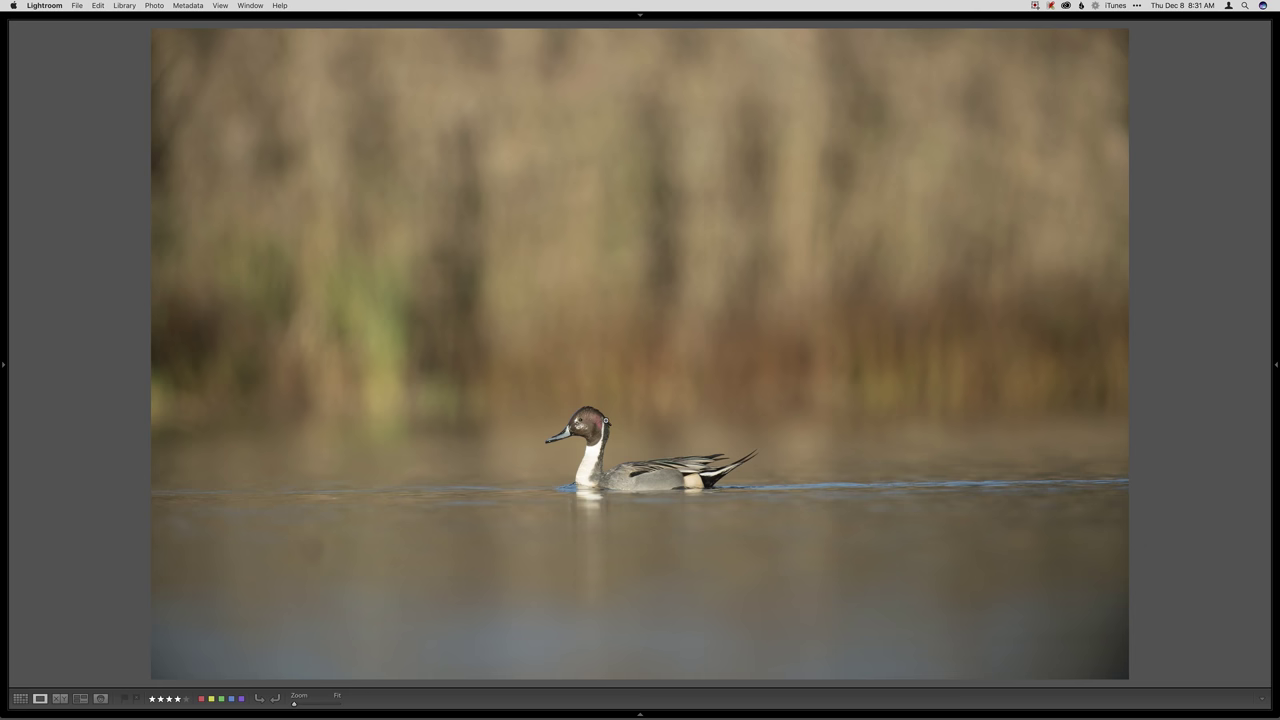
Straighten the photo to 0.45 degrees along the waterline and crop it in around the duck at the original aspect ratio.
{"action": "key", "text": "r"}
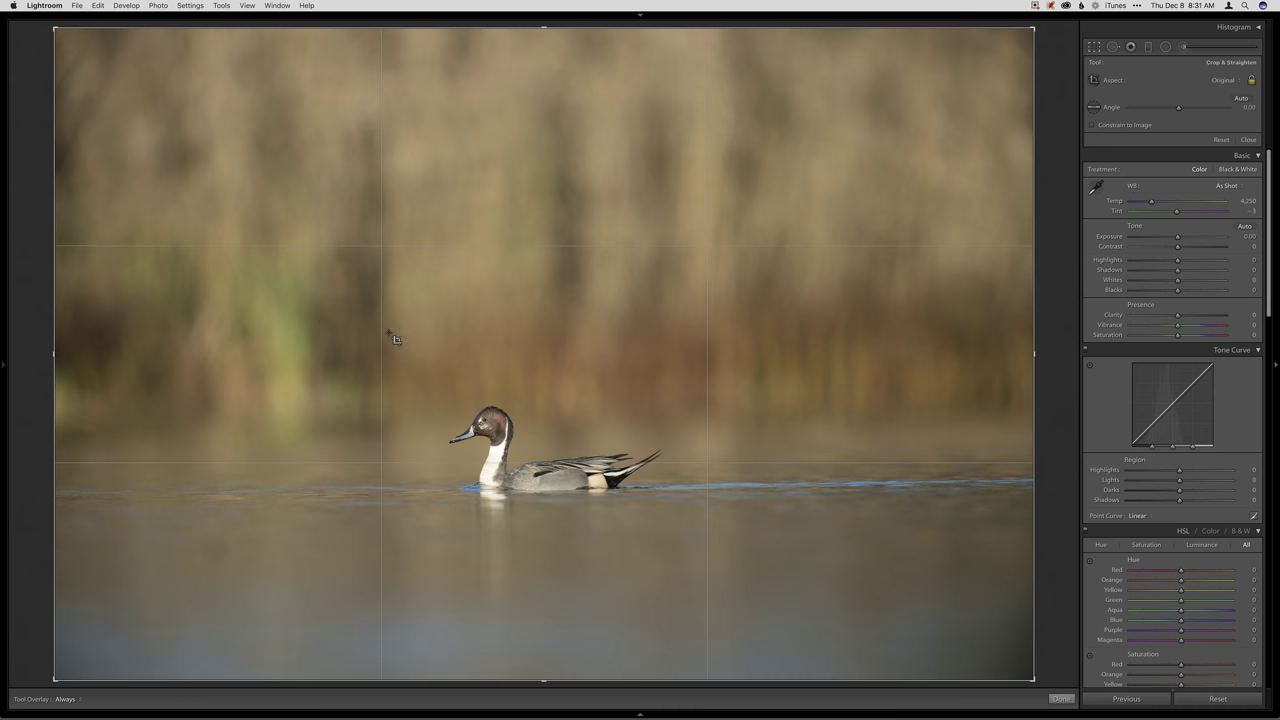
{"action": "left_click_drag", "start_coordinate": [315, 491], "coordinate": [1045, 486]}
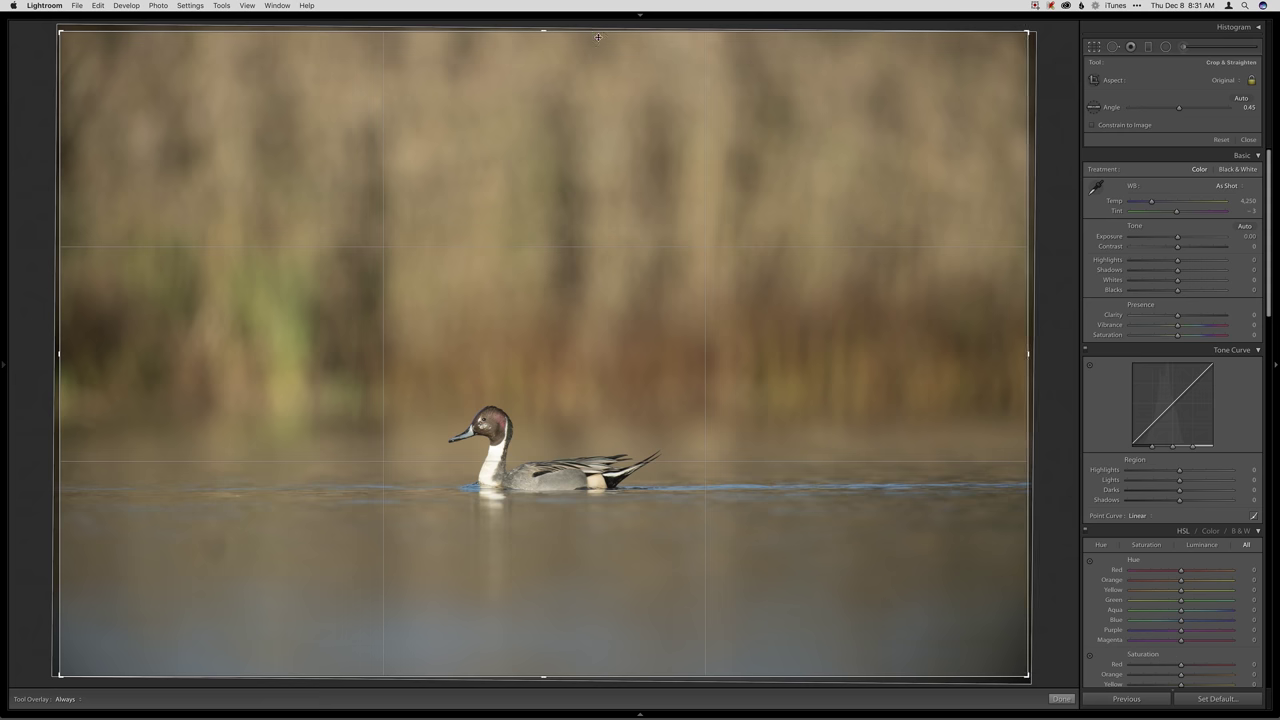
{"action": "left_click_drag", "start_coordinate": [598, 37], "coordinate": [606, 131]}
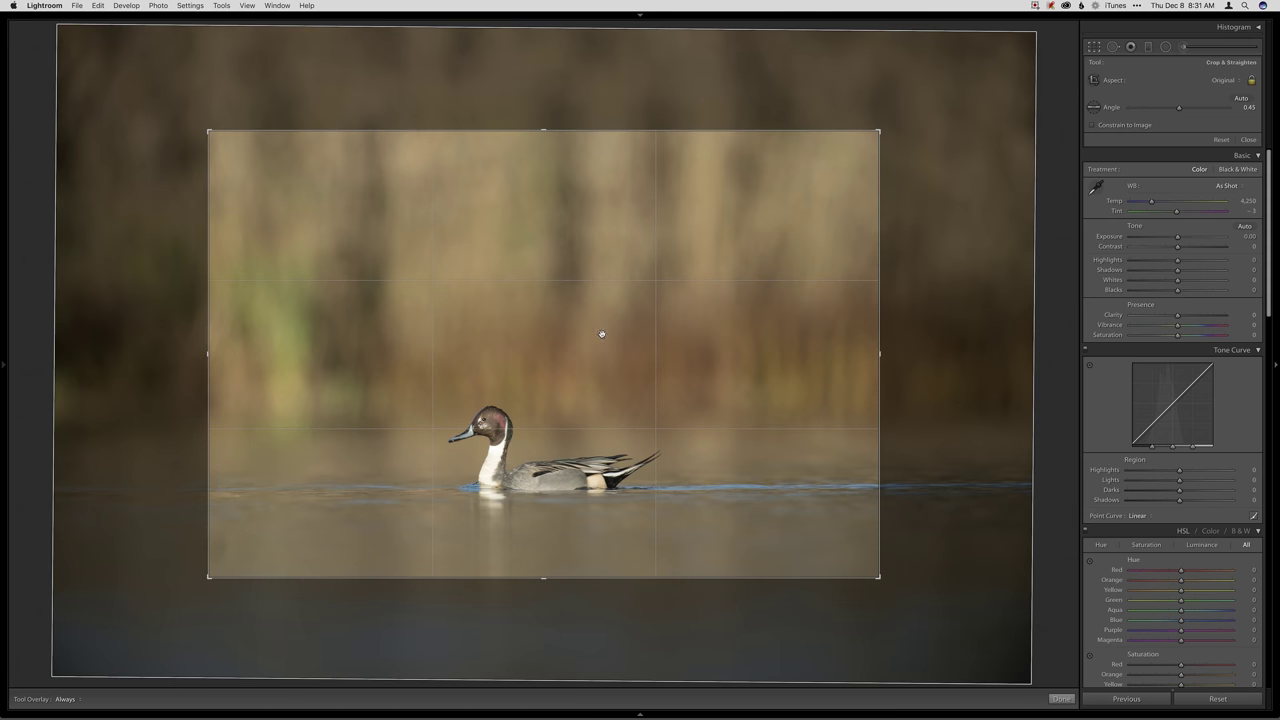
{"action": "left_click_drag", "start_coordinate": [605, 334], "coordinate": [524, 375]}
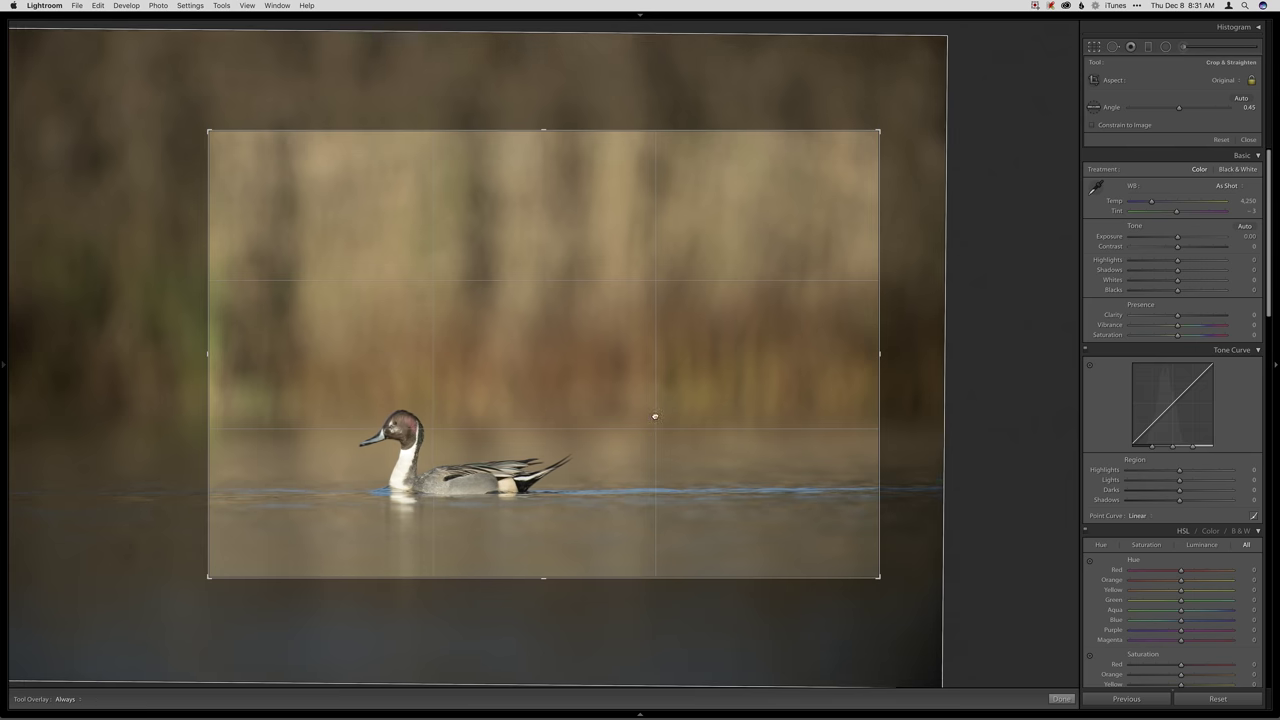
{"action": "left_click_drag", "start_coordinate": [655, 416], "coordinate": [687, 406]}
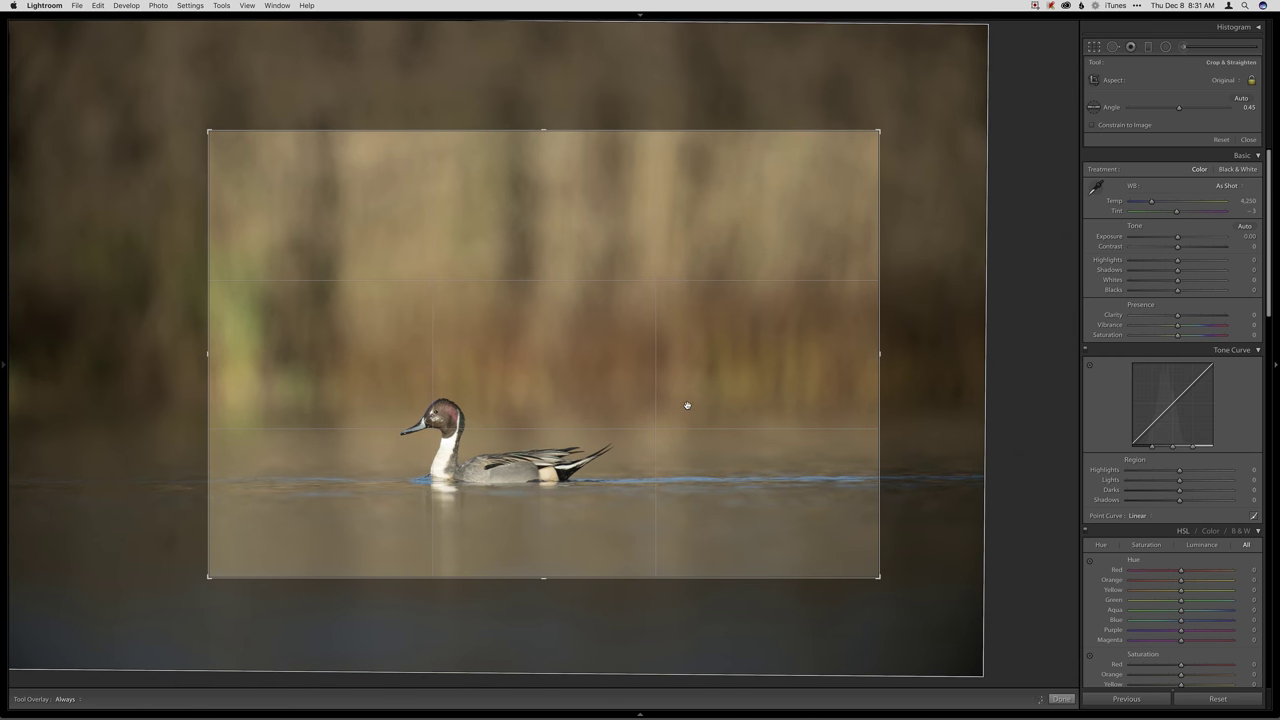
Widen the crop slightly around the duck and apply it.
{"action": "key", "text": "r"}
{"action": "key", "text": "r"}
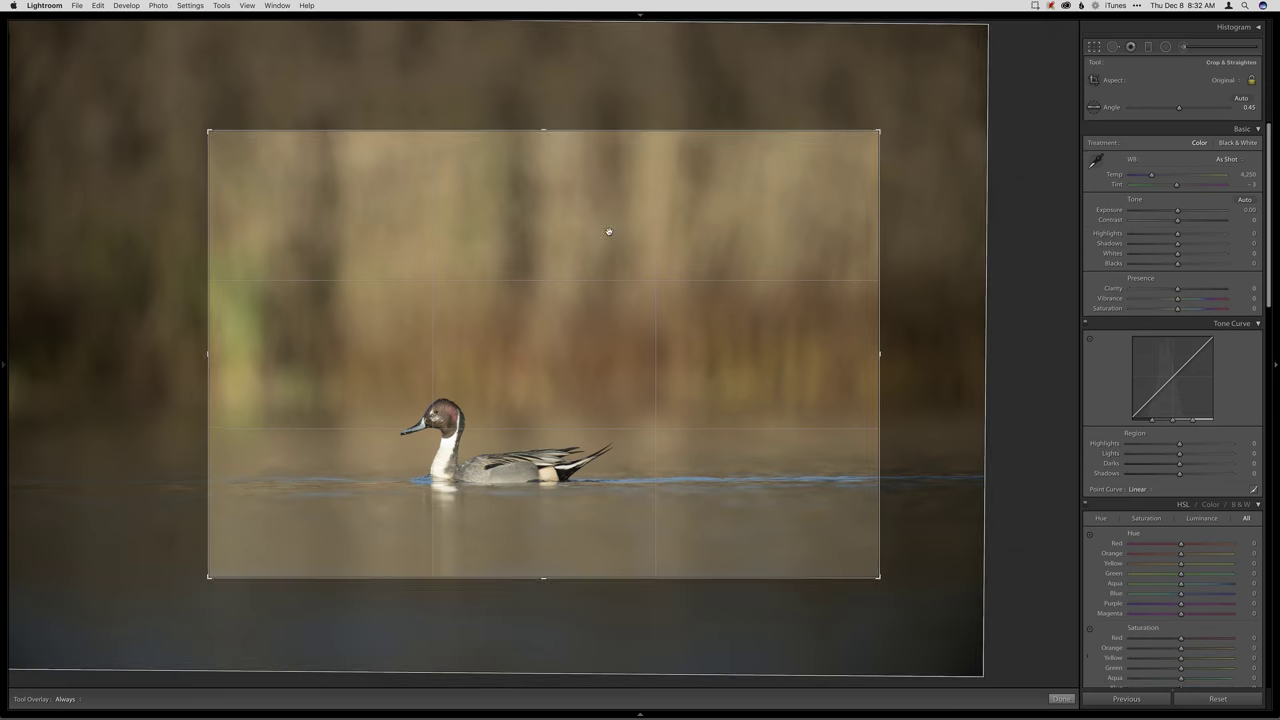
{"action": "left_click_drag", "start_coordinate": [625, 132], "coordinate": [634, 178]}
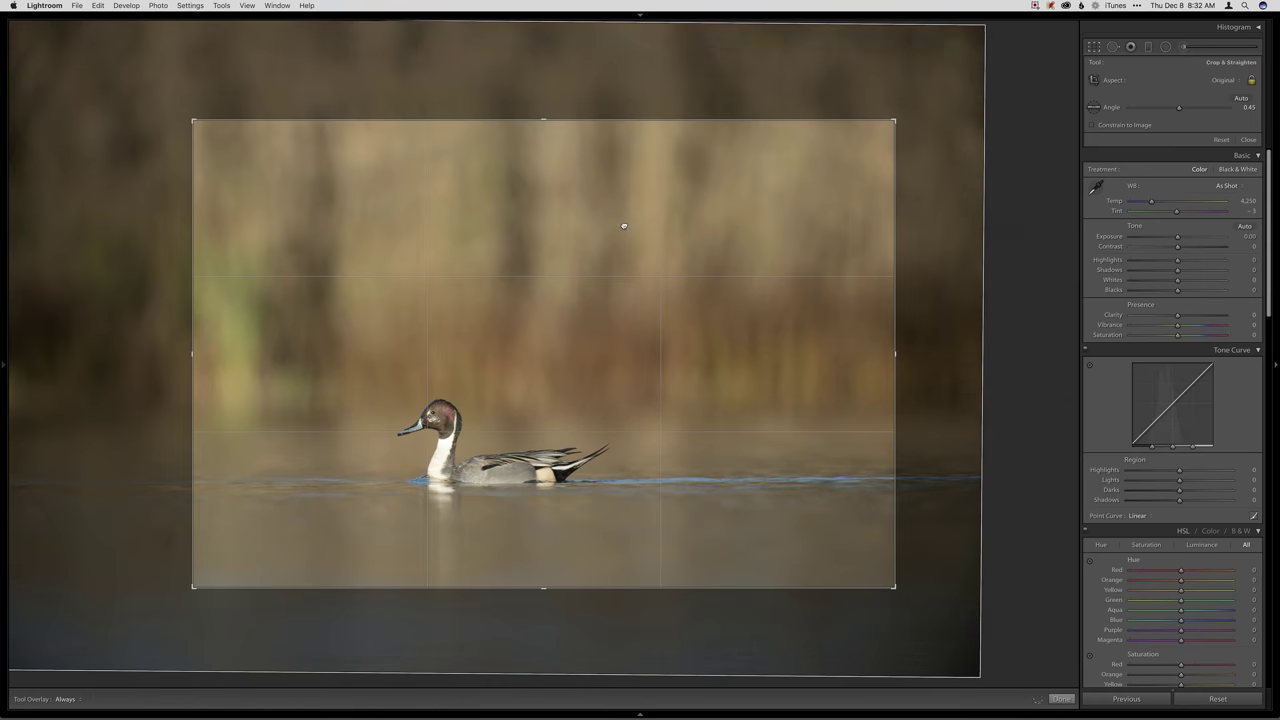
{"action": "key", "text": "Return"}
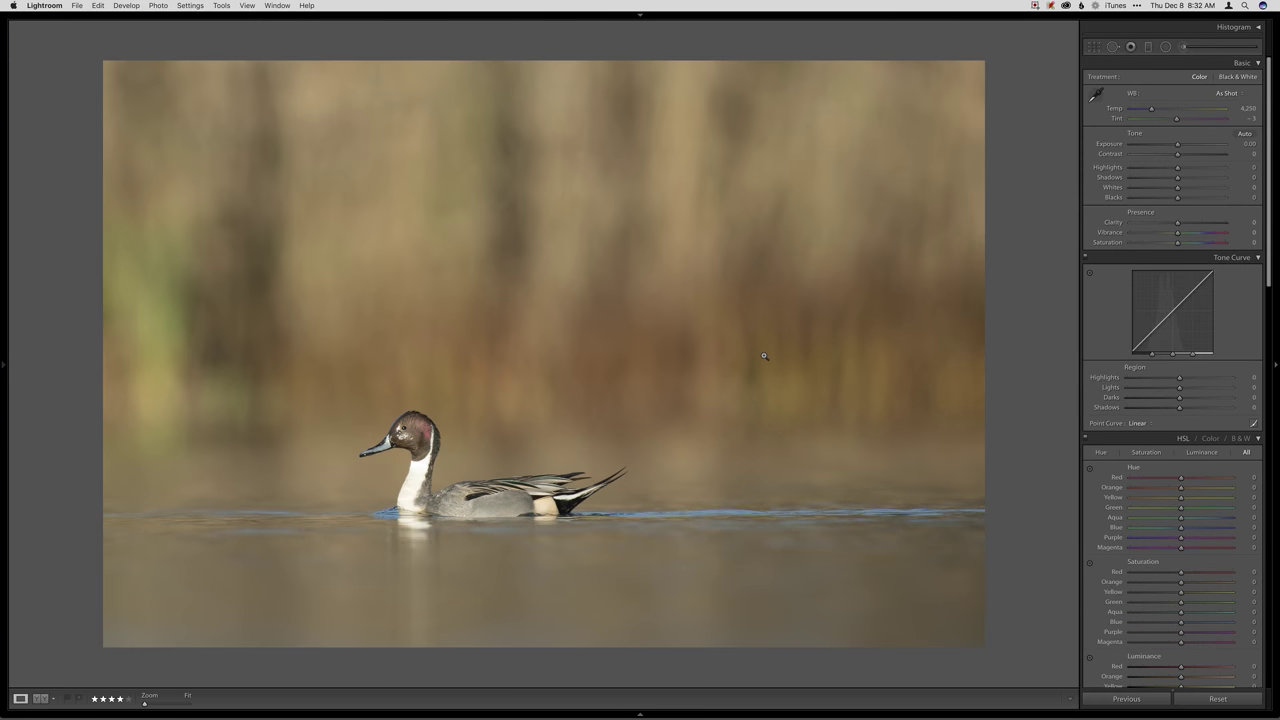
Set Exposure to -0.20, Highlights to -60, Shadows to +60 and Blacks to -20.
{"action": "key", "text": "alt"}
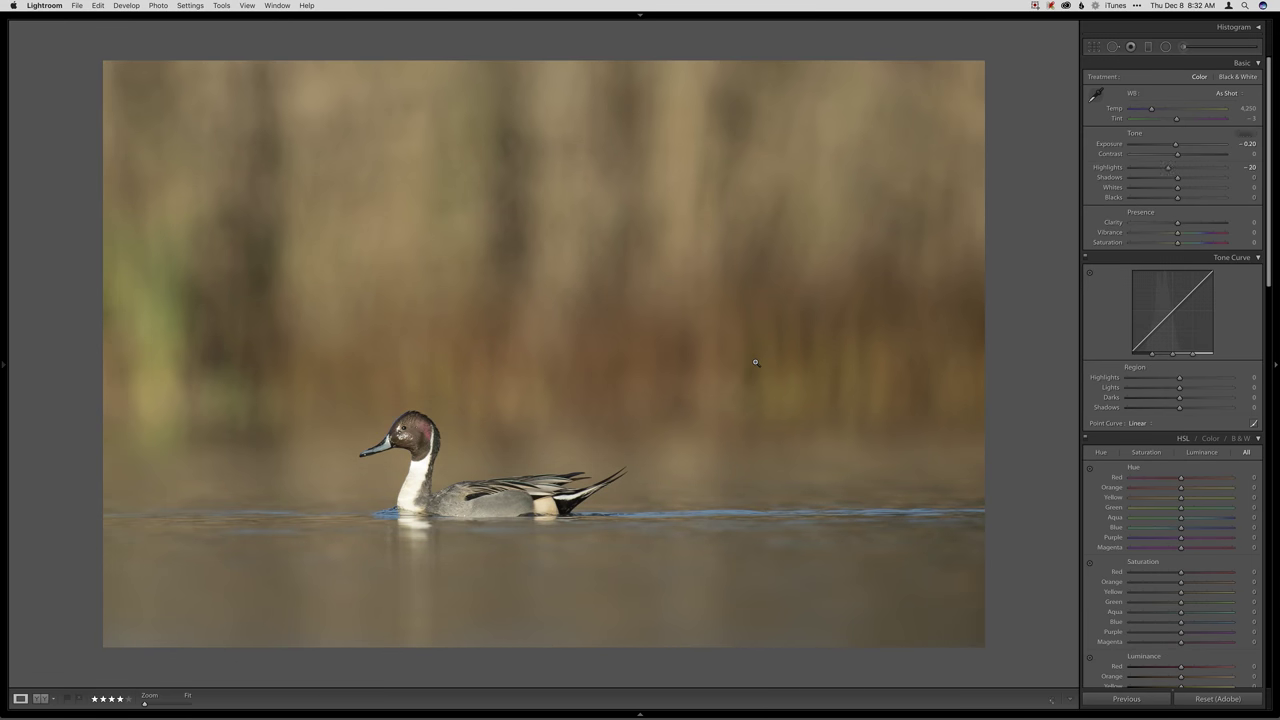
{"action": "key", "text": "shift+minus"}
{"action": "key", "text": "shift+minus"}
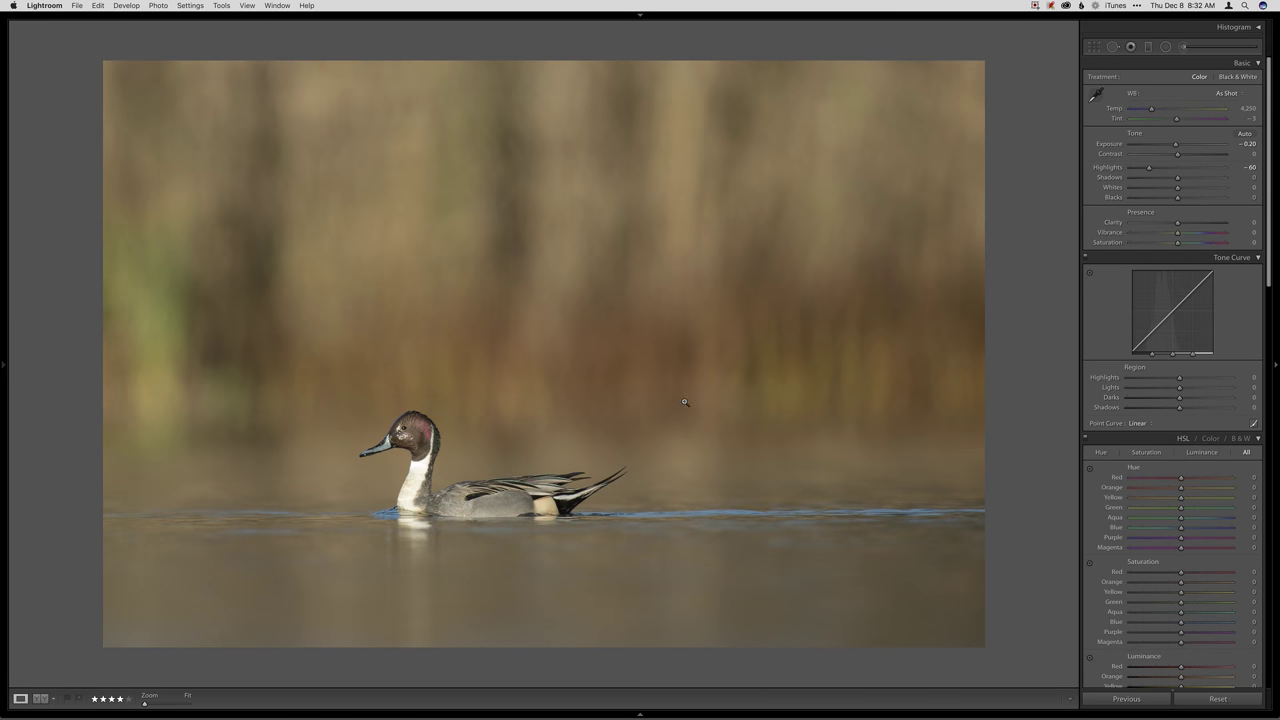
{"action": "key", "text": "minus"}
{"action": "key", "text": "minus"}
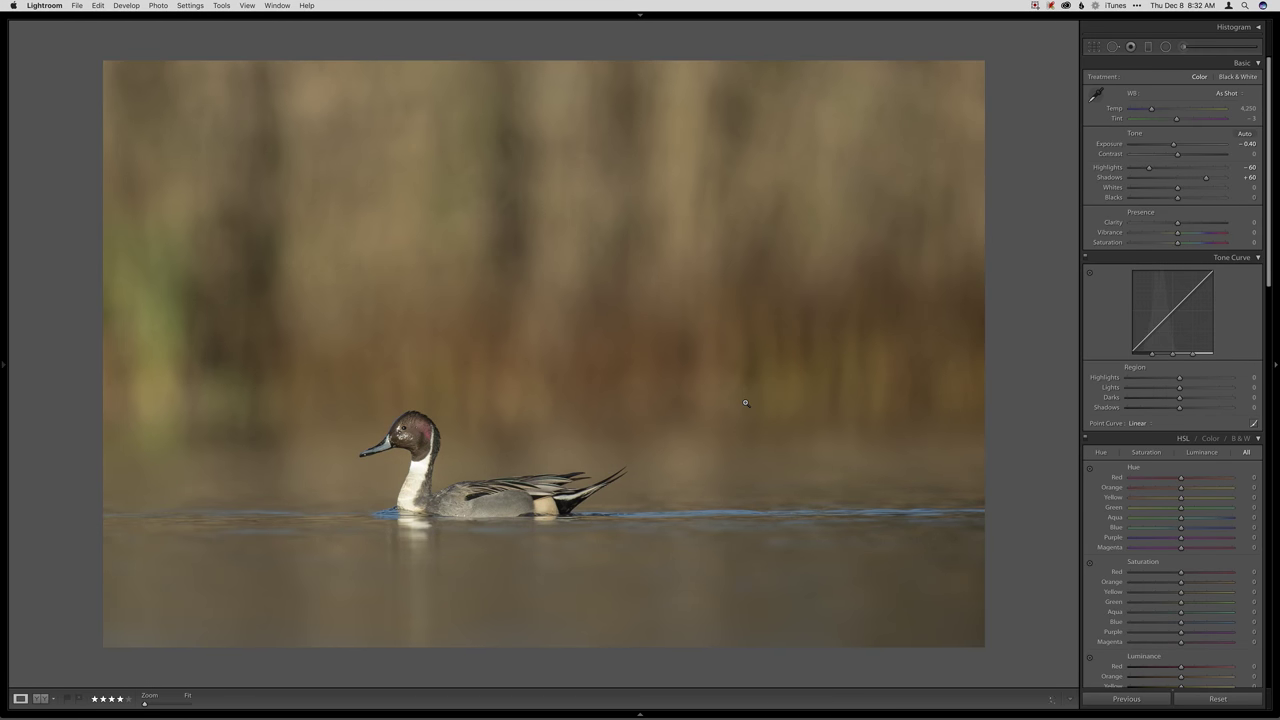
{"action": "key", "text": "plus"}
{"action": "key", "text": "plus"}
{"action": "key", "text": "shift+plus"}
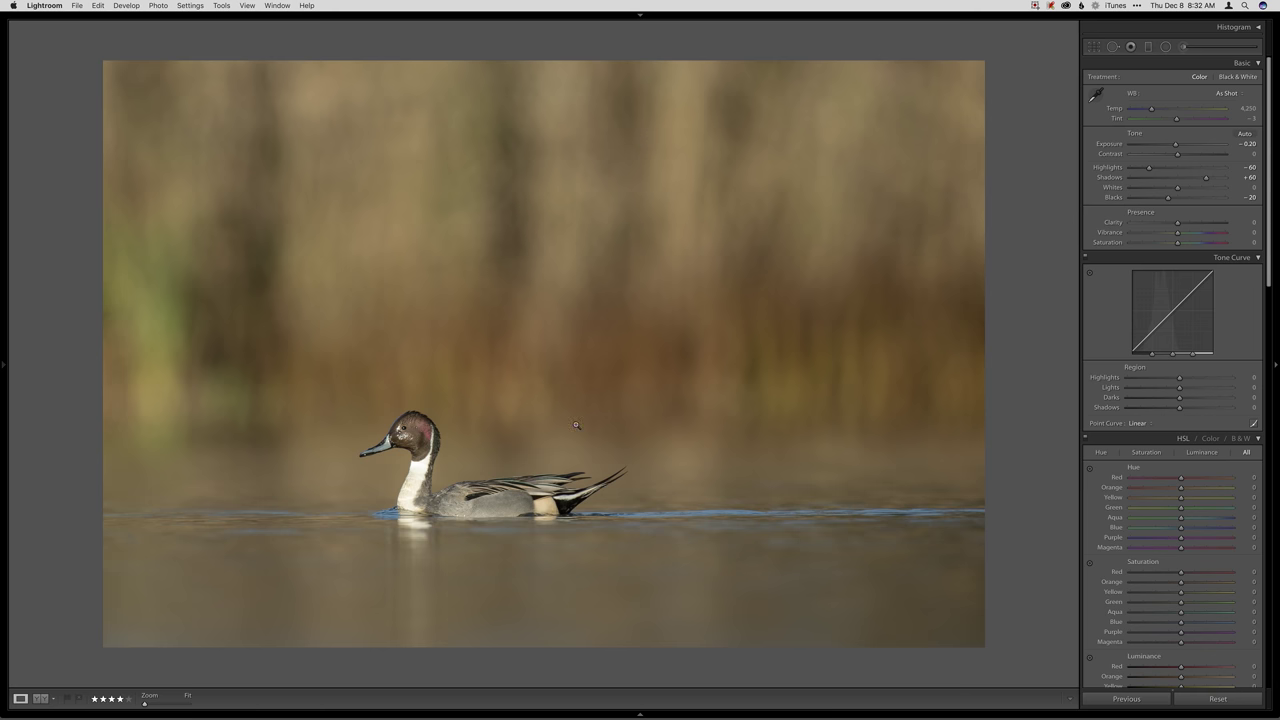
Darken the reeds above the duck with a reduced-exposure graduated filter and add another rising from the water's lower part.
{"action": "key", "text": "m"}
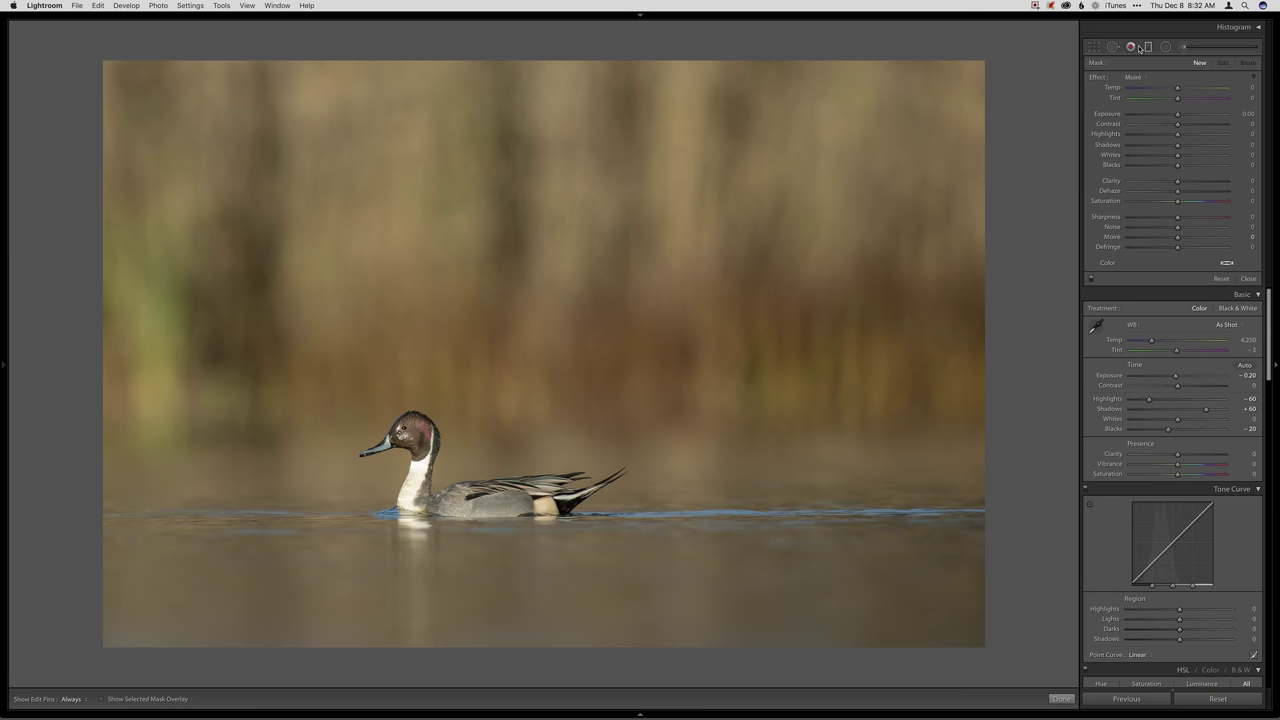
{"action": "left_click_drag", "start_coordinate": [547, 295], "coordinate": [546, 420]}
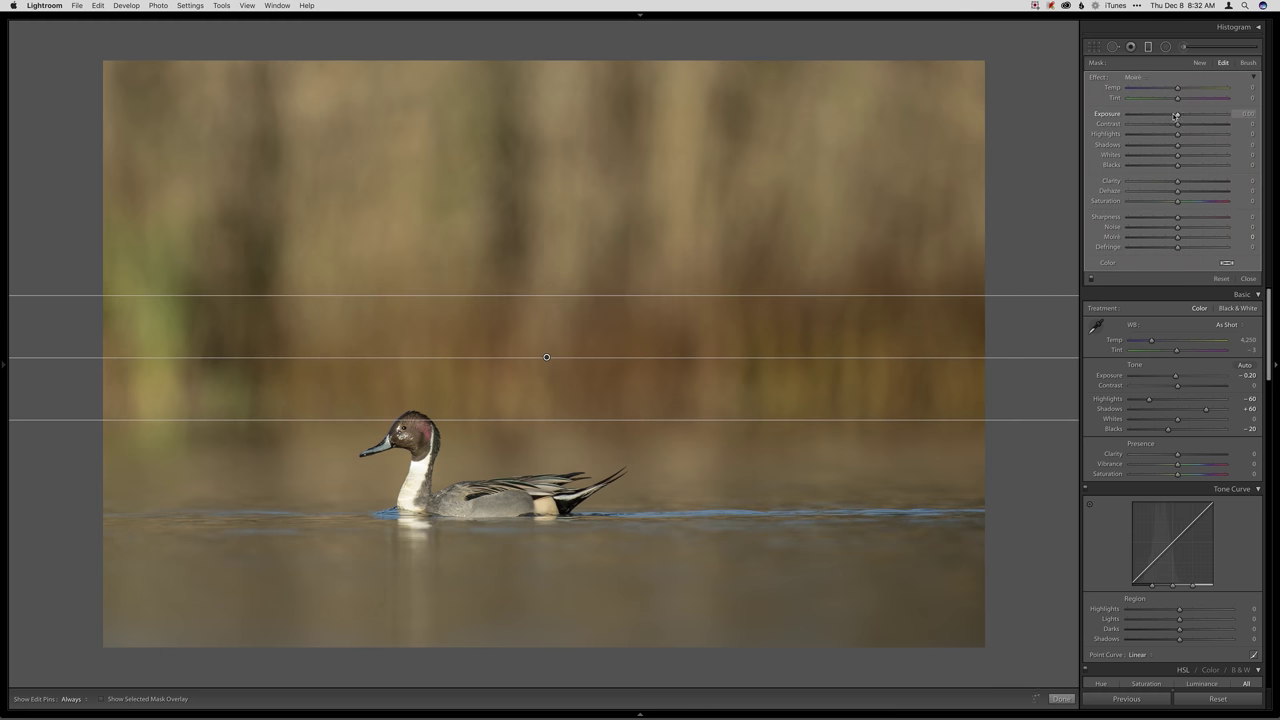
{"action": "left_click_drag", "start_coordinate": [1176, 116], "coordinate": [1174, 116]}
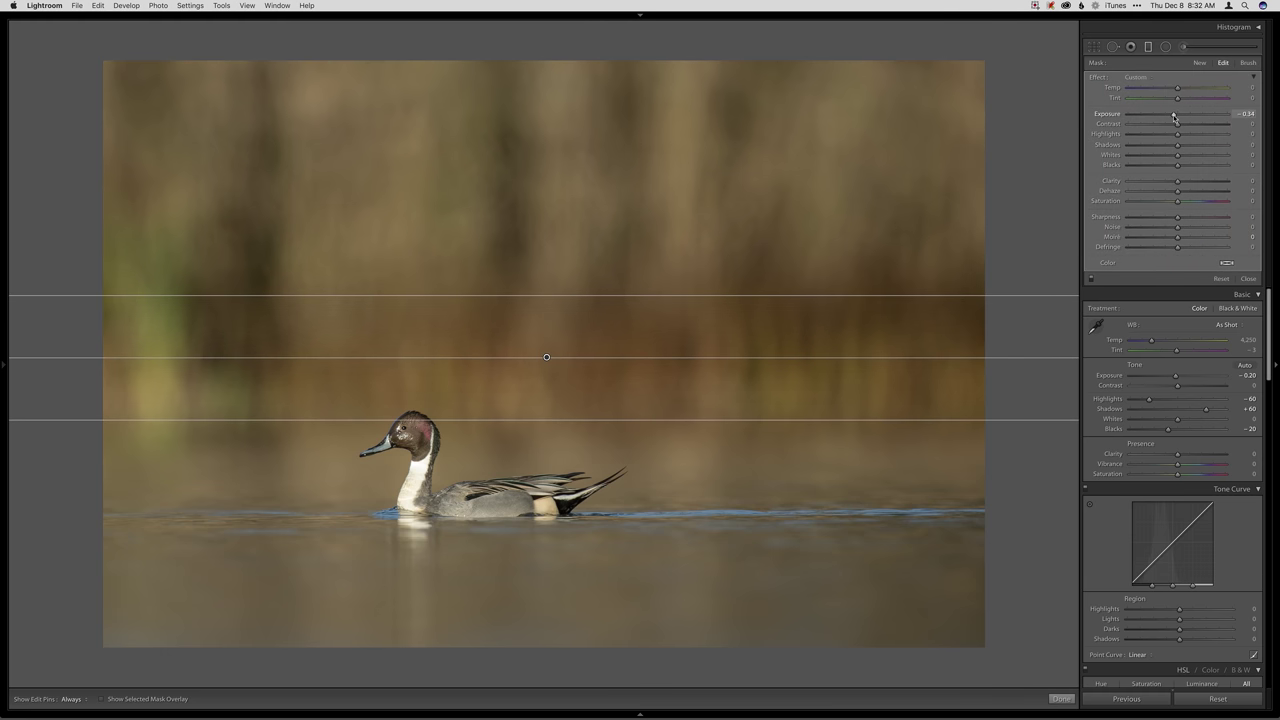
{"action": "left_click_drag", "start_coordinate": [1175, 117], "coordinate": [1176, 116]}
{"action": "left_click_drag", "start_coordinate": [540, 586], "coordinate": [538, 507]}
{"action": "key", "text": "m"}
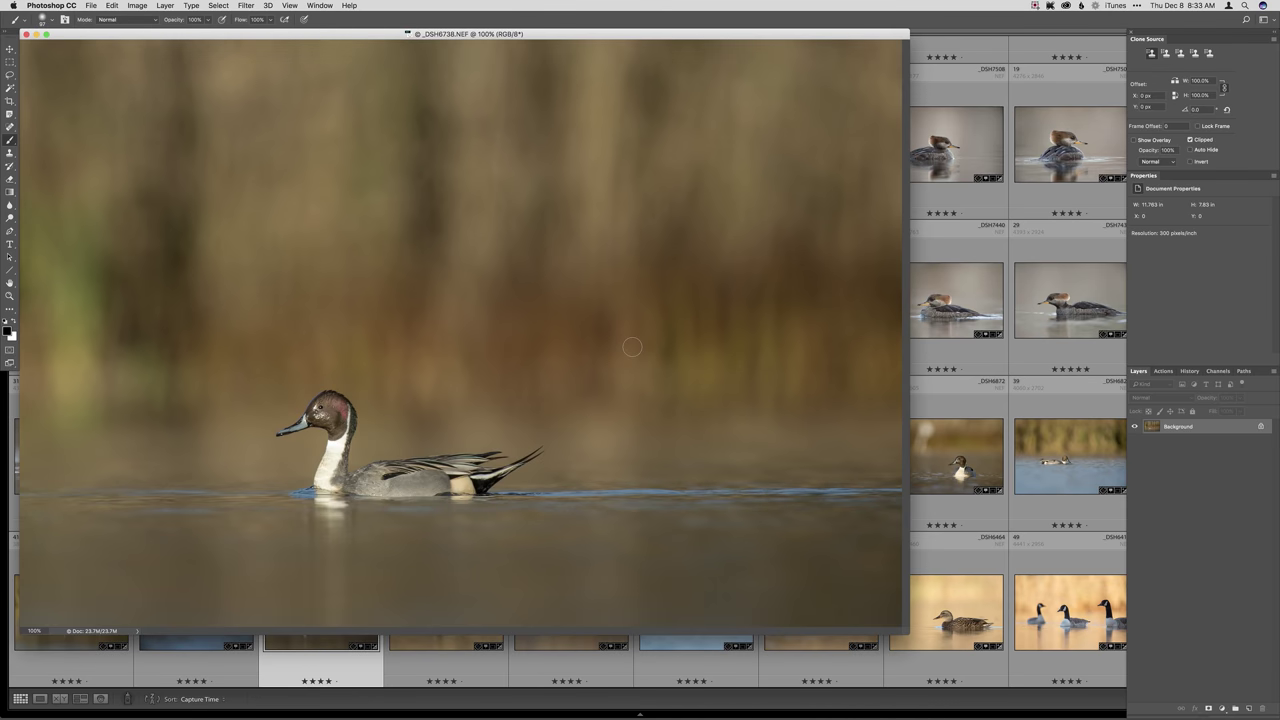
In Photoshop, show the photo full screen, add a Burn curves layer with a black mask and darken the left-hand background reeds.
{"action": "key", "text": "f"}
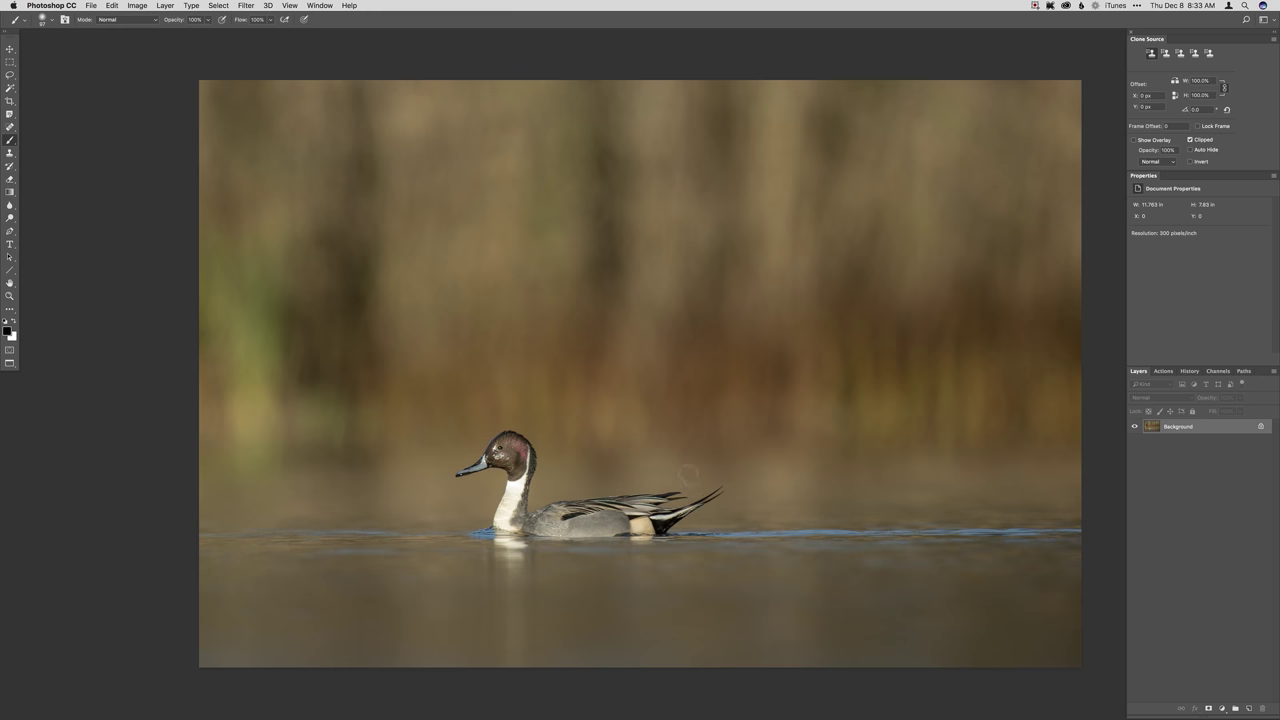
{"action": "key", "text": "F2"}
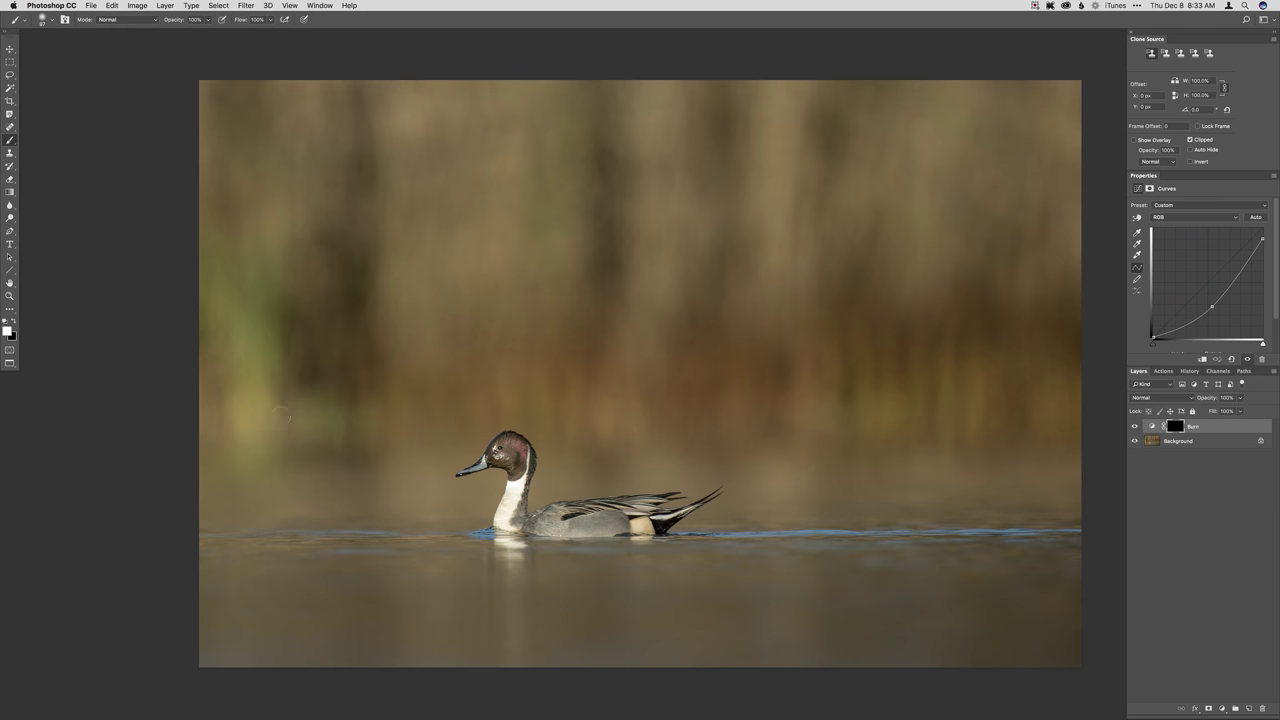
{"action": "mouse_move", "coordinate": [289, 431]}
{"action": "left_mouse_down"}
{"action": "mouse_move", "coordinate": [302, 430]}
{"action": "mouse_move", "coordinate": [280, 425]}
{"action": "mouse_move", "coordinate": [297, 431]}
{"action": "left_mouse_up"}
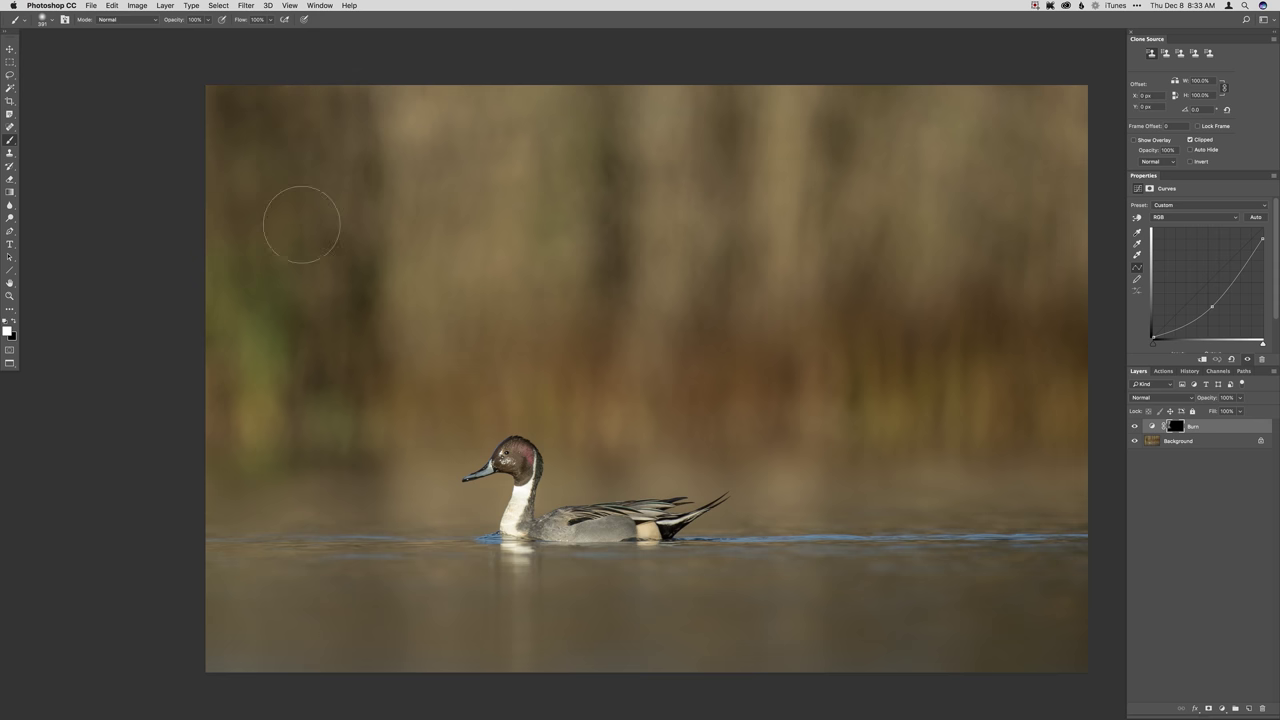
{"action": "left_click_drag", "start_coordinate": [408, 88], "coordinate": [420, 317]}
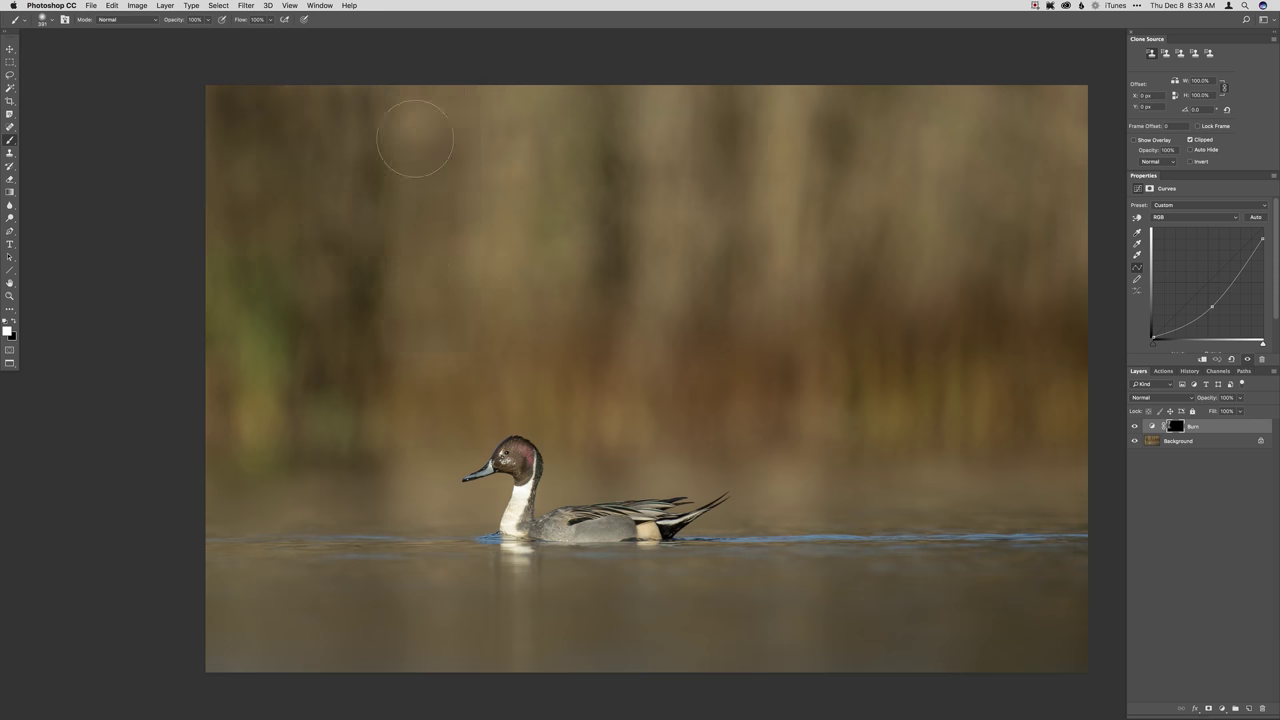
{"action": "left_click_drag", "start_coordinate": [420, 98], "coordinate": [426, 109]}
{"action": "left_click_drag", "start_coordinate": [501, 80], "coordinate": [491, 276]}
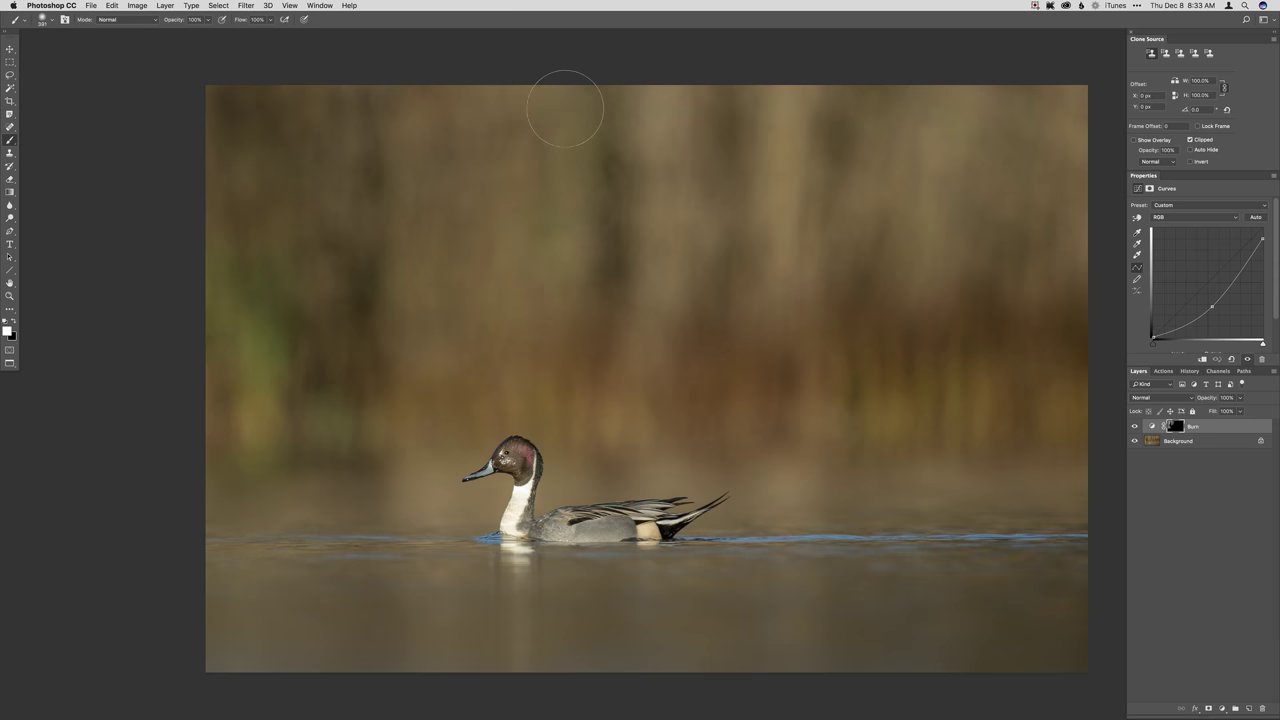
{"action": "mouse_move", "coordinate": [410, 87]}
{"action": "left_mouse_down"}
{"action": "mouse_move", "coordinate": [425, 189]}
{"action": "mouse_move", "coordinate": [400, 403]}
{"action": "left_mouse_up"}
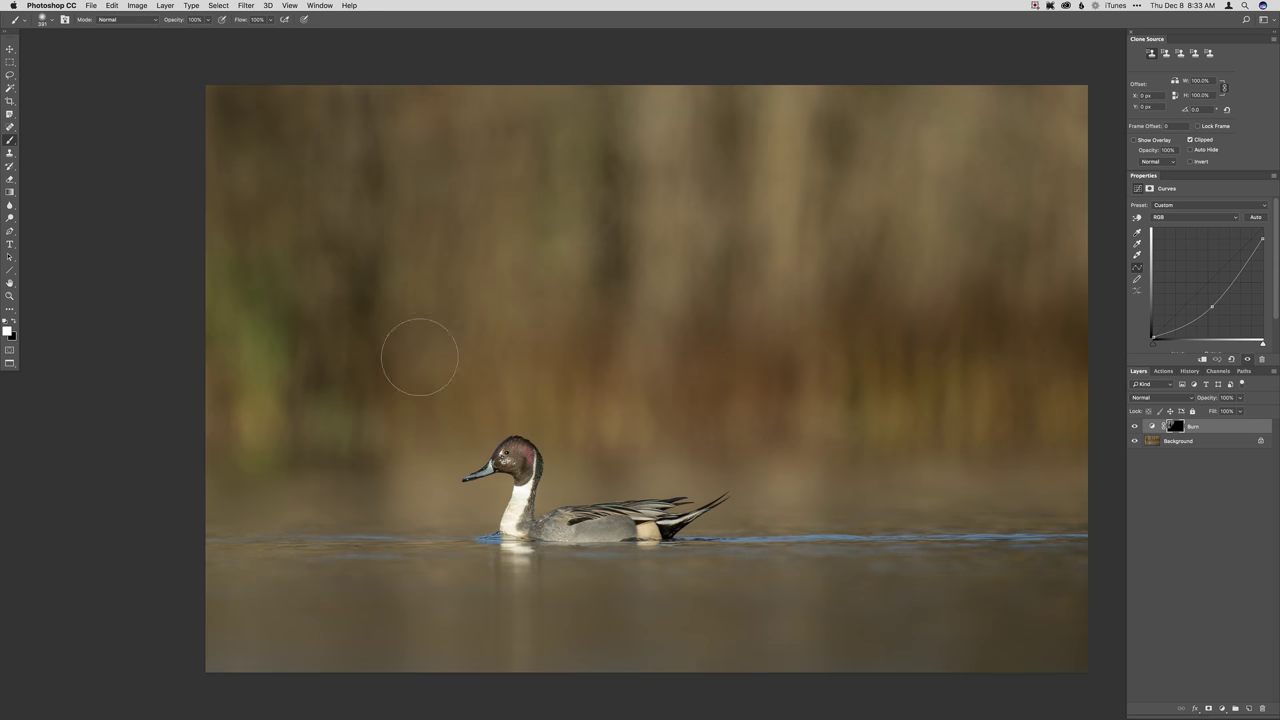
{"action": "mouse_move", "coordinate": [554, 84]}
{"action": "left_mouse_down"}
{"action": "mouse_move", "coordinate": [516, 284]}
{"action": "mouse_move", "coordinate": [566, 300]}
{"action": "left_mouse_up"}
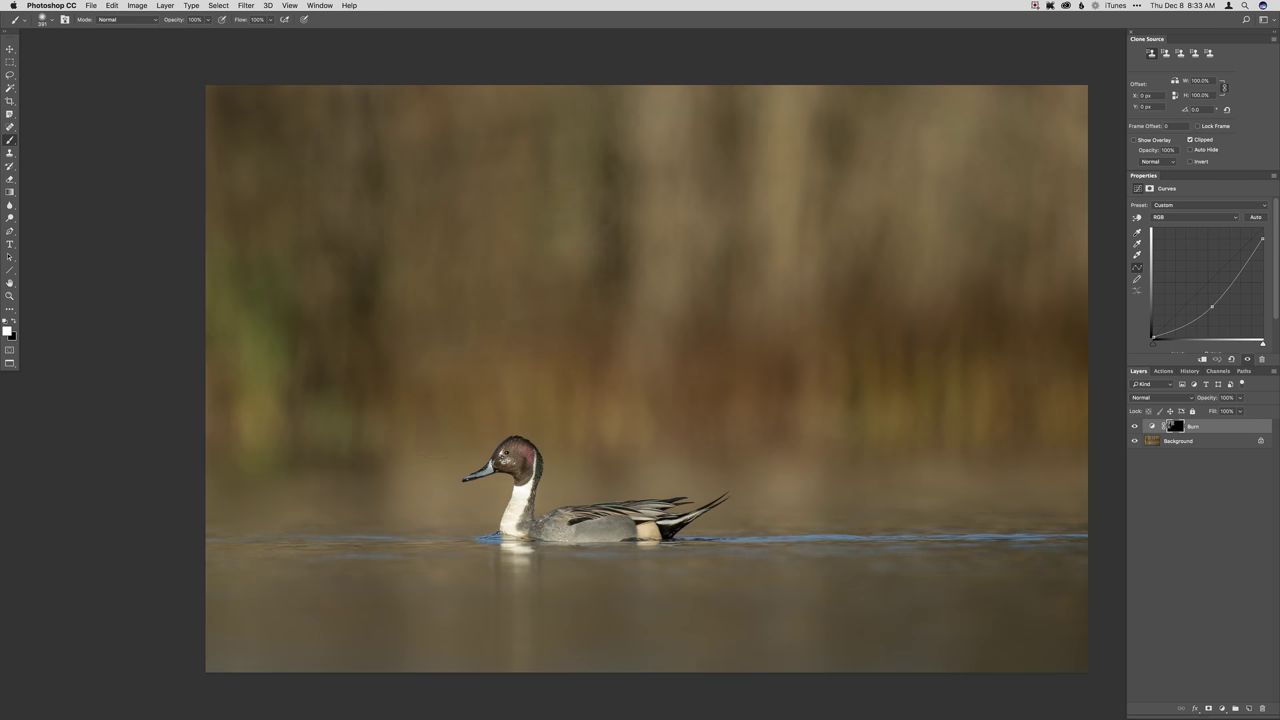
Paint white on the Burn mask to darken the bright reeds in the middle of the background above the duck.
{"action": "left_click_drag", "start_coordinate": [417, 483], "coordinate": [432, 481]}
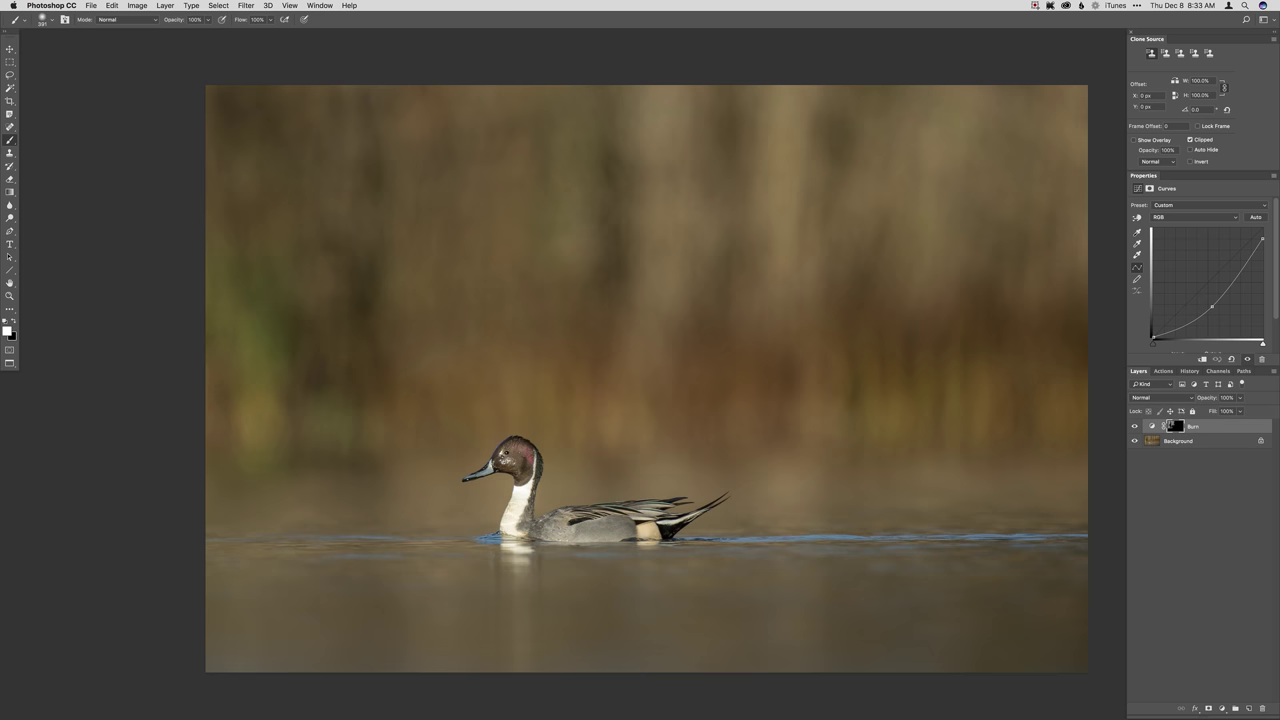
{"action": "left_click", "coordinate": [562, 404]}
{"action": "left_click_drag", "start_coordinate": [580, 168], "coordinate": [568, 260]}
{"action": "mouse_move", "coordinate": [565, 245]}
{"action": "left_mouse_down"}
{"action": "mouse_move", "coordinate": [590, 248]}
{"action": "mouse_move", "coordinate": [578, 248]}
{"action": "left_mouse_up"}
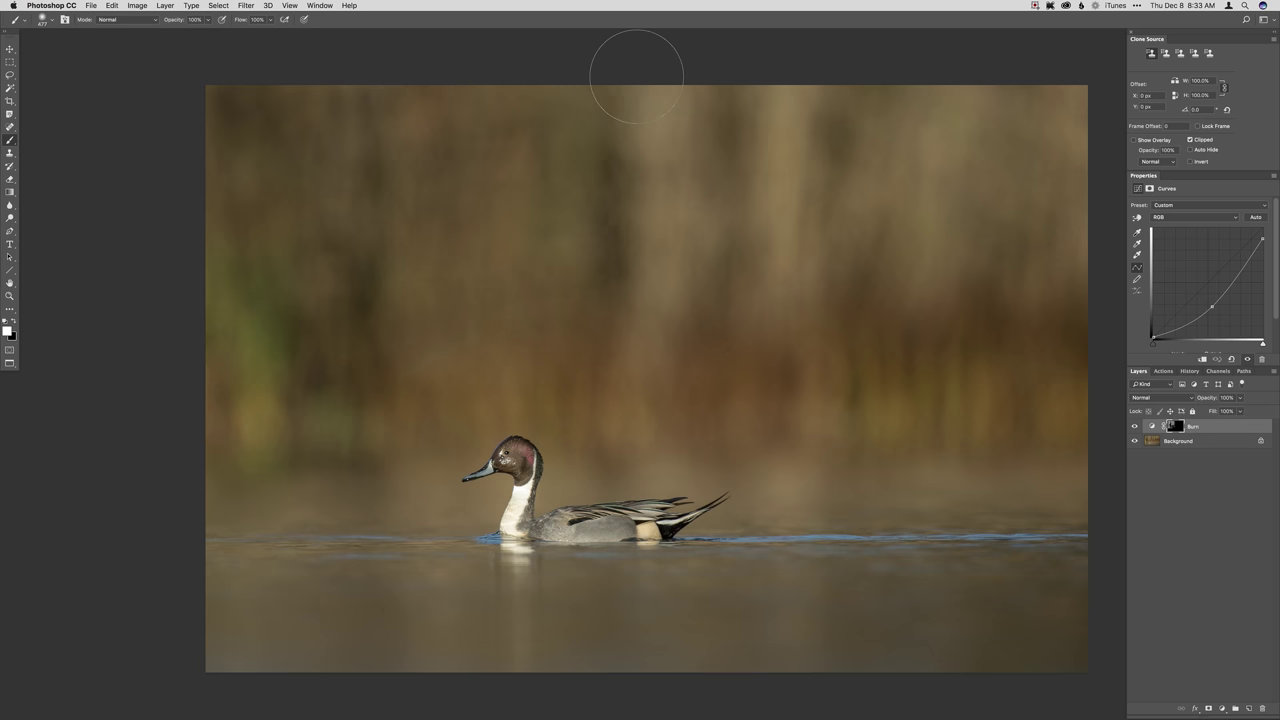
{"action": "left_click_drag", "start_coordinate": [655, 97], "coordinate": [660, 122]}
{"action": "key", "text": "bracketleft"}
{"action": "mouse_move", "coordinate": [662, 208]}
{"action": "left_mouse_down"}
{"action": "mouse_move", "coordinate": [656, 316]}
{"action": "mouse_move", "coordinate": [694, 206]}
{"action": "mouse_move", "coordinate": [792, 183]}
{"action": "mouse_move", "coordinate": [783, 294]}
{"action": "mouse_move", "coordinate": [794, 257]}
{"action": "left_mouse_up"}
{"action": "left_click_drag", "start_coordinate": [787, 106], "coordinate": [777, 293]}
{"action": "left_click_drag", "start_coordinate": [720, 190], "coordinate": [706, 203]}
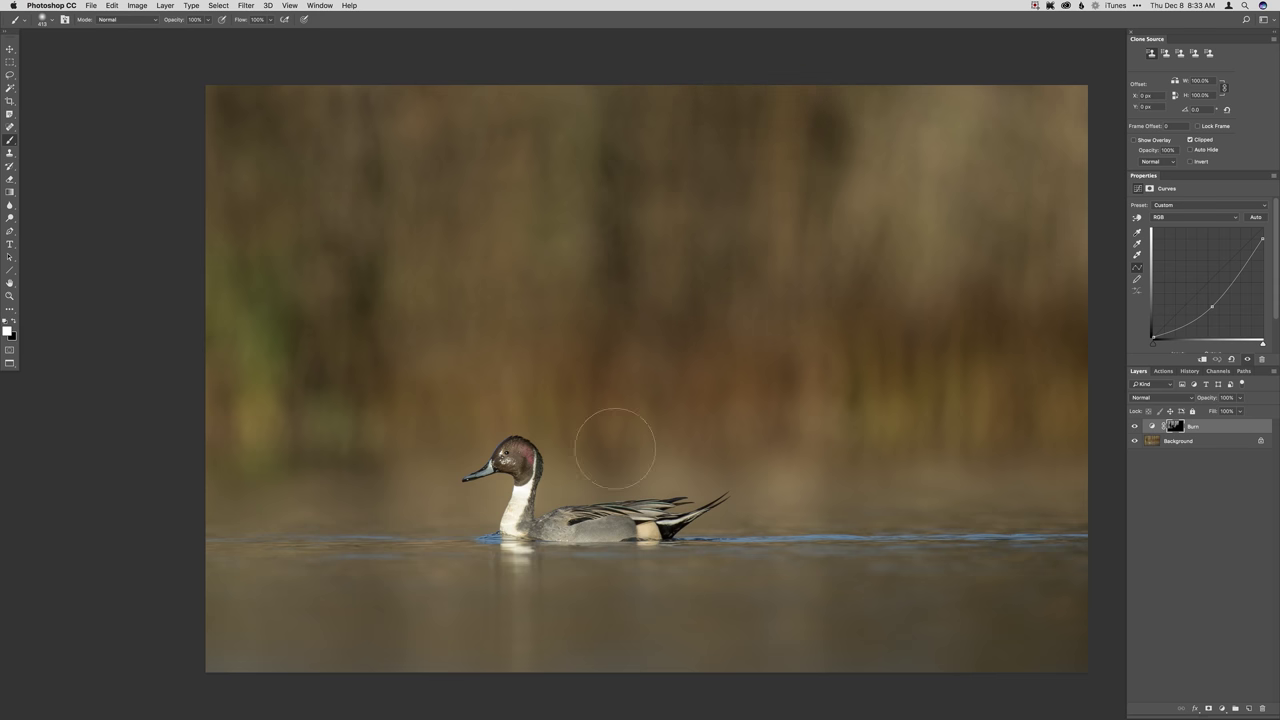
Continue the burn across the right-hand reeds and the bright background patches behind the duck's tail.
{"action": "mouse_move", "coordinate": [615, 448]}
{"action": "left_mouse_down"}
{"action": "mouse_move", "coordinate": [771, 457]}
{"action": "mouse_move", "coordinate": [808, 490]}
{"action": "mouse_move", "coordinate": [900, 71]}
{"action": "mouse_move", "coordinate": [902, 144]}
{"action": "mouse_move", "coordinate": [960, 86]}
{"action": "mouse_move", "coordinate": [923, 303]}
{"action": "mouse_move", "coordinate": [880, 189]}
{"action": "mouse_move", "coordinate": [911, 216]}
{"action": "mouse_move", "coordinate": [757, 214]}
{"action": "mouse_move", "coordinate": [900, 171]}
{"action": "mouse_move", "coordinate": [920, 300]}
{"action": "mouse_move", "coordinate": [1080, 120]}
{"action": "mouse_move", "coordinate": [989, 120]}
{"action": "mouse_move", "coordinate": [1078, 214]}
{"action": "mouse_move", "coordinate": [957, 220]}
{"action": "mouse_move", "coordinate": [954, 143]}
{"action": "mouse_move", "coordinate": [920, 432]}
{"action": "mouse_move", "coordinate": [791, 386]}
{"action": "left_mouse_up"}
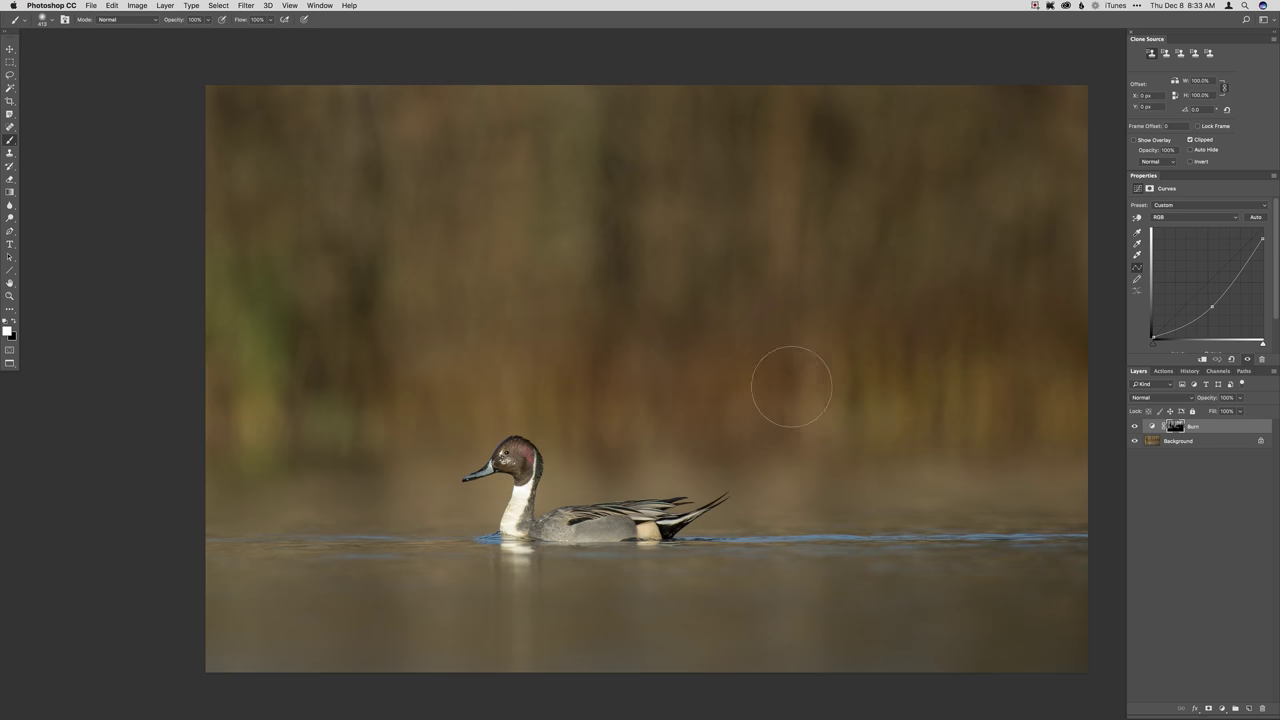
{"action": "mouse_move", "coordinate": [888, 409]}
{"action": "left_mouse_down"}
{"action": "mouse_move", "coordinate": [857, 366]}
{"action": "mouse_move", "coordinate": [864, 341]}
{"action": "left_mouse_up"}
{"action": "mouse_move", "coordinate": [723, 402]}
{"action": "left_mouse_down"}
{"action": "mouse_move", "coordinate": [741, 413]}
{"action": "mouse_move", "coordinate": [727, 415]}
{"action": "left_mouse_up"}
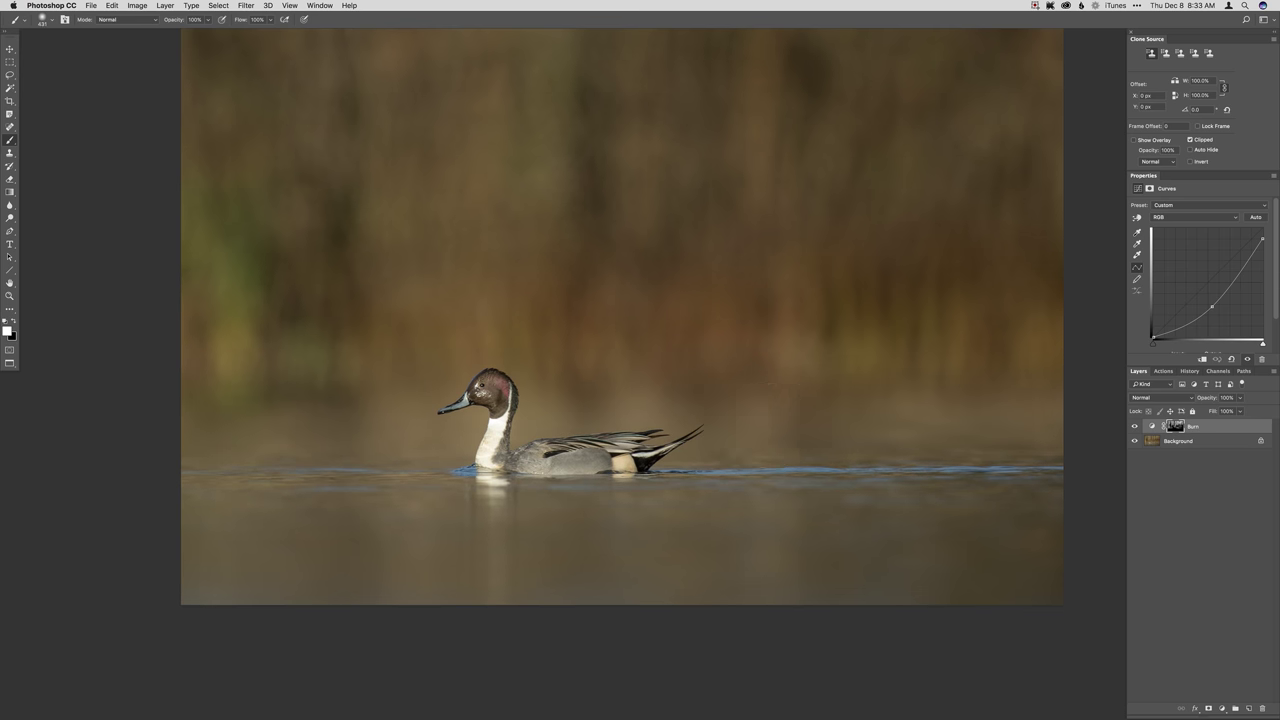
{"action": "mouse_move", "coordinate": [866, 418]}
{"action": "left_mouse_down"}
{"action": "mouse_move", "coordinate": [1030, 412]}
{"action": "mouse_move", "coordinate": [892, 336]}
{"action": "left_mouse_up"}
{"action": "mouse_move", "coordinate": [801, 440]}
{"action": "left_mouse_down"}
{"action": "mouse_move", "coordinate": [846, 369]}
{"action": "mouse_move", "coordinate": [872, 381]}
{"action": "left_mouse_up"}
Burn the water below the duck, including the lower-left corner of the photo, with a larger brush.
{"action": "mouse_move", "coordinate": [773, 443]}
{"action": "left_mouse_down"}
{"action": "mouse_move", "coordinate": [806, 445]}
{"action": "mouse_move", "coordinate": [749, 459]}
{"action": "left_mouse_up"}
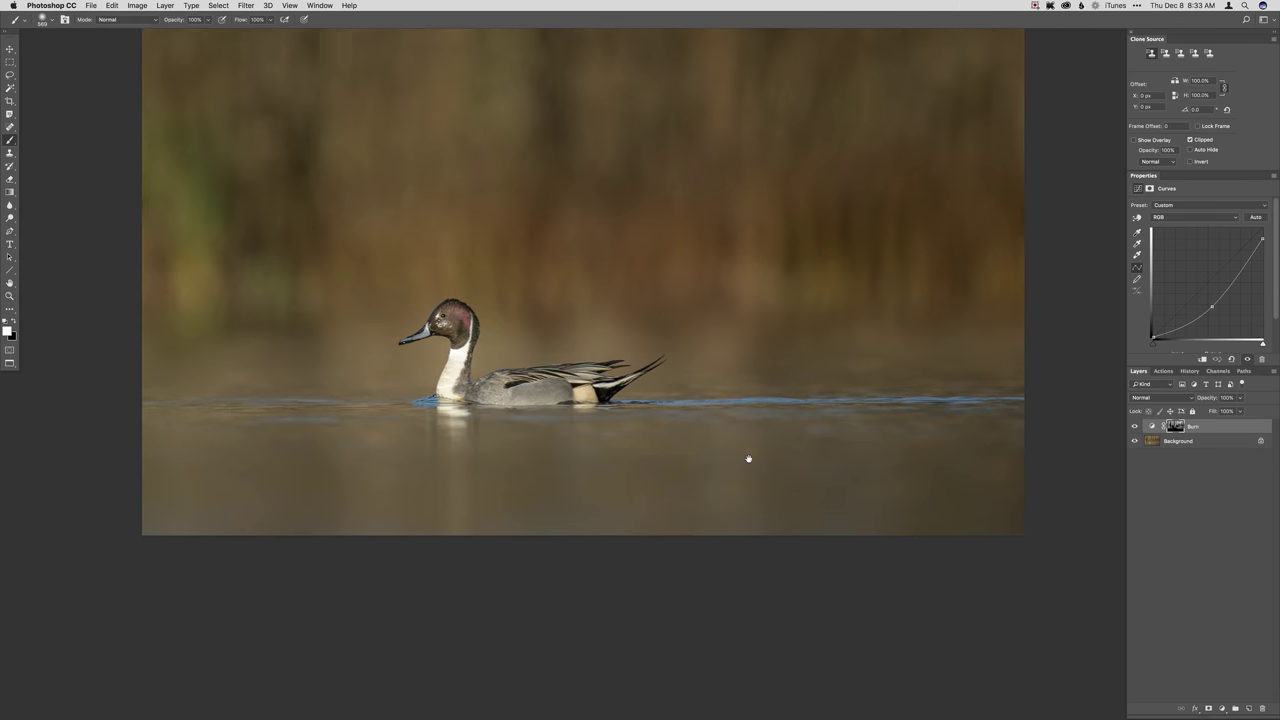
{"action": "scroll", "coordinate": [748, 458], "scroll_direction": "left", "scroll_amount": 1}
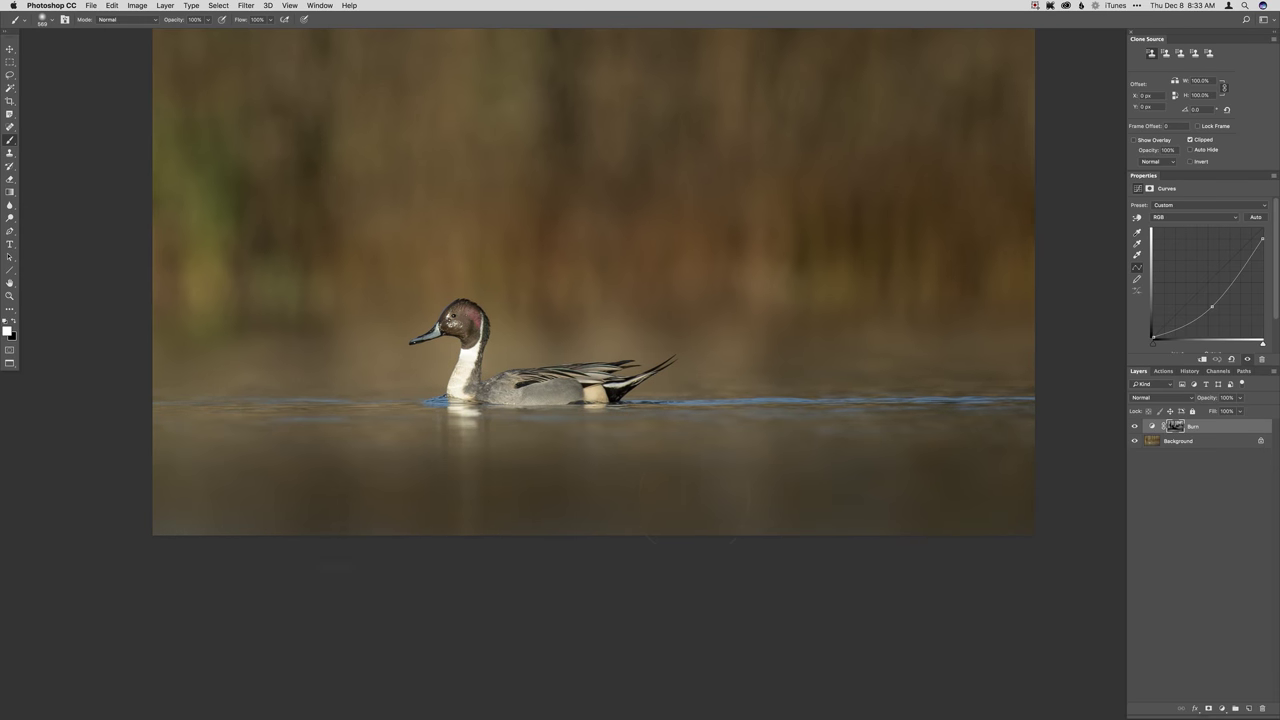
{"action": "key", "text": "x"}
{"action": "key", "text": "x"}
{"action": "left_click_drag", "start_coordinate": [249, 557], "coordinate": [136, 575]}
{"action": "left_click_drag", "start_coordinate": [258, 499], "coordinate": [308, 558]}
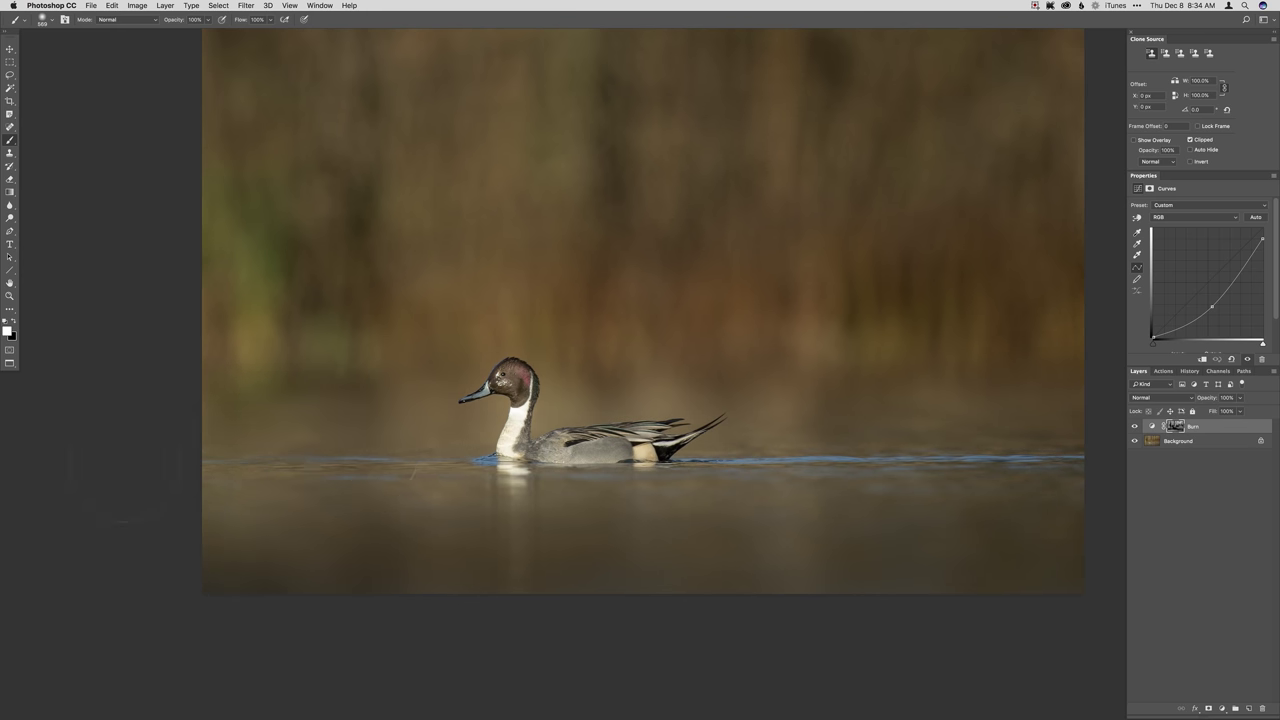
{"action": "scroll", "coordinate": [394, 343], "scroll_direction": "up", "scroll_amount": 3}
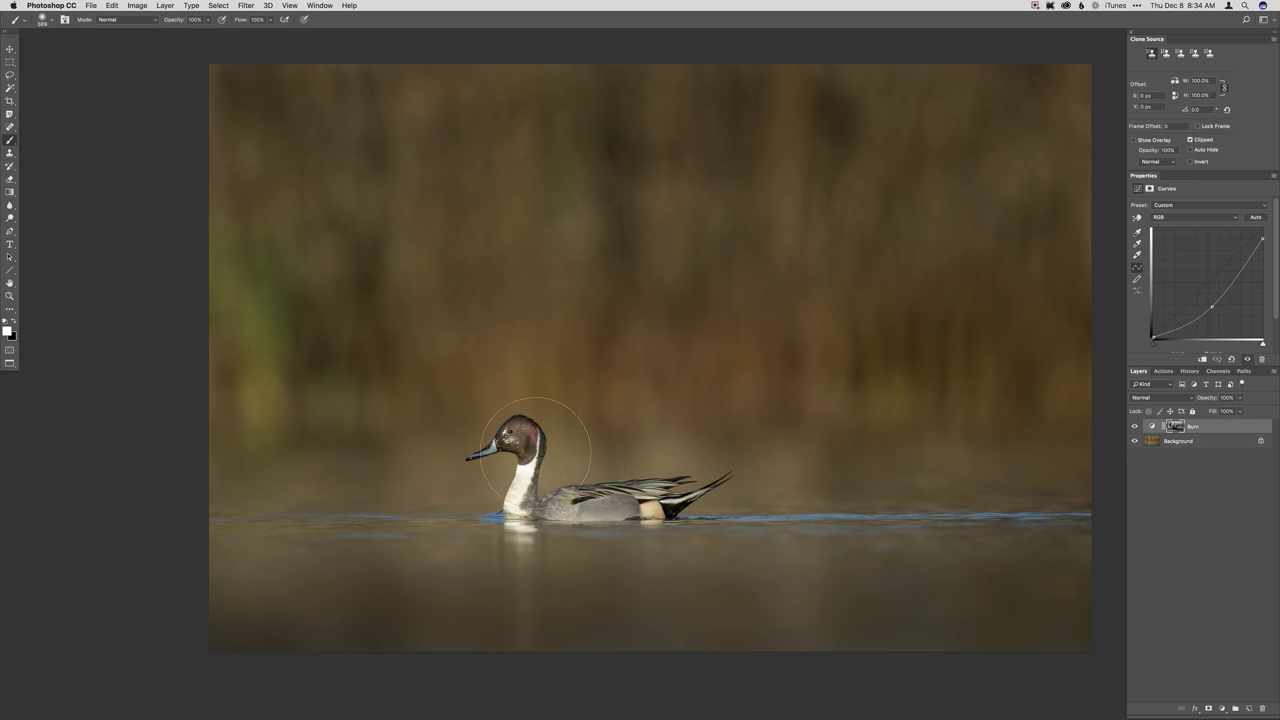
Undo the first burn dab beside the duck's neck, enlarge the brush and burn over the duck and its immediate surroundings.
{"action": "left_click", "coordinate": [560, 466]}
{"action": "key", "text": "super+z"}
{"action": "mouse_move", "coordinate": [551, 469]}
{"action": "left_mouse_down"}
{"action": "mouse_move", "coordinate": [577, 469]}
{"action": "mouse_move", "coordinate": [560, 469]}
{"action": "left_mouse_up"}
{"action": "mouse_move", "coordinate": [509, 436]}
{"action": "left_mouse_down"}
{"action": "mouse_move", "coordinate": [508, 488]}
{"action": "mouse_move", "coordinate": [698, 494]}
{"action": "left_mouse_up"}
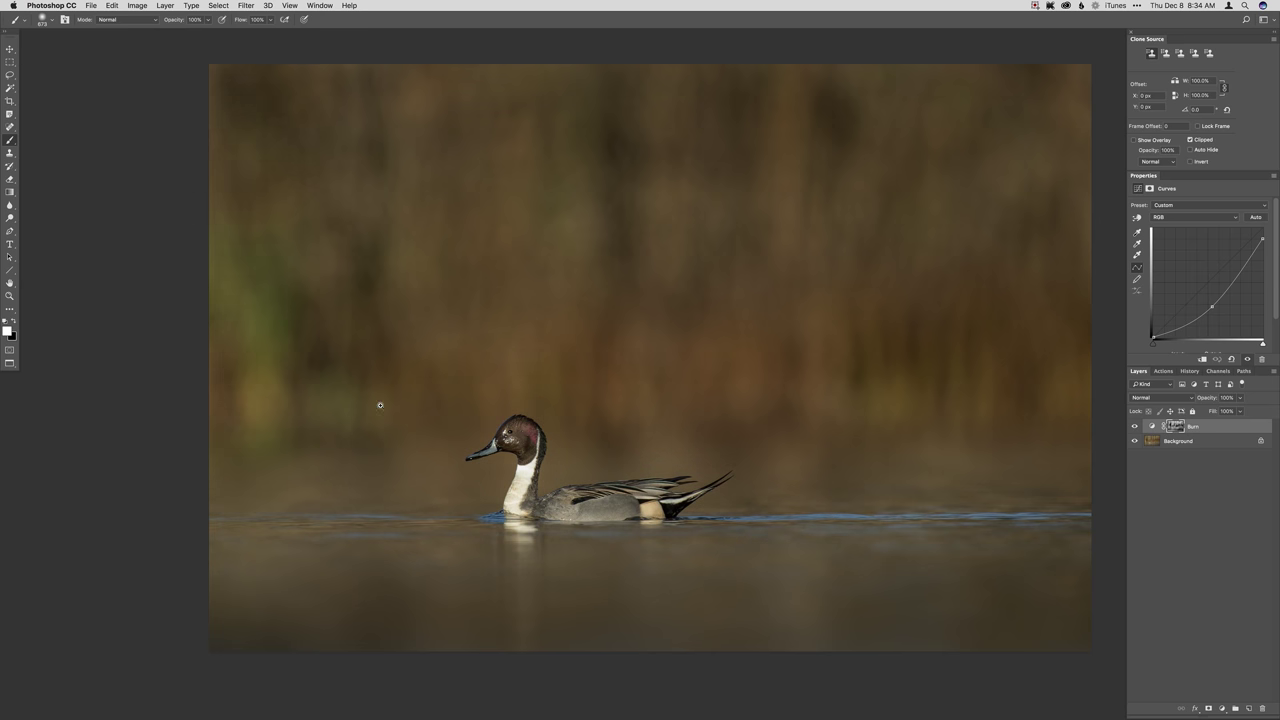
Remove the burn from the duck's head and neck by painting black on the Burn mask with a small brush.
{"action": "scroll", "coordinate": [509, 471], "scroll_direction": "up", "scroll_amount": 3}
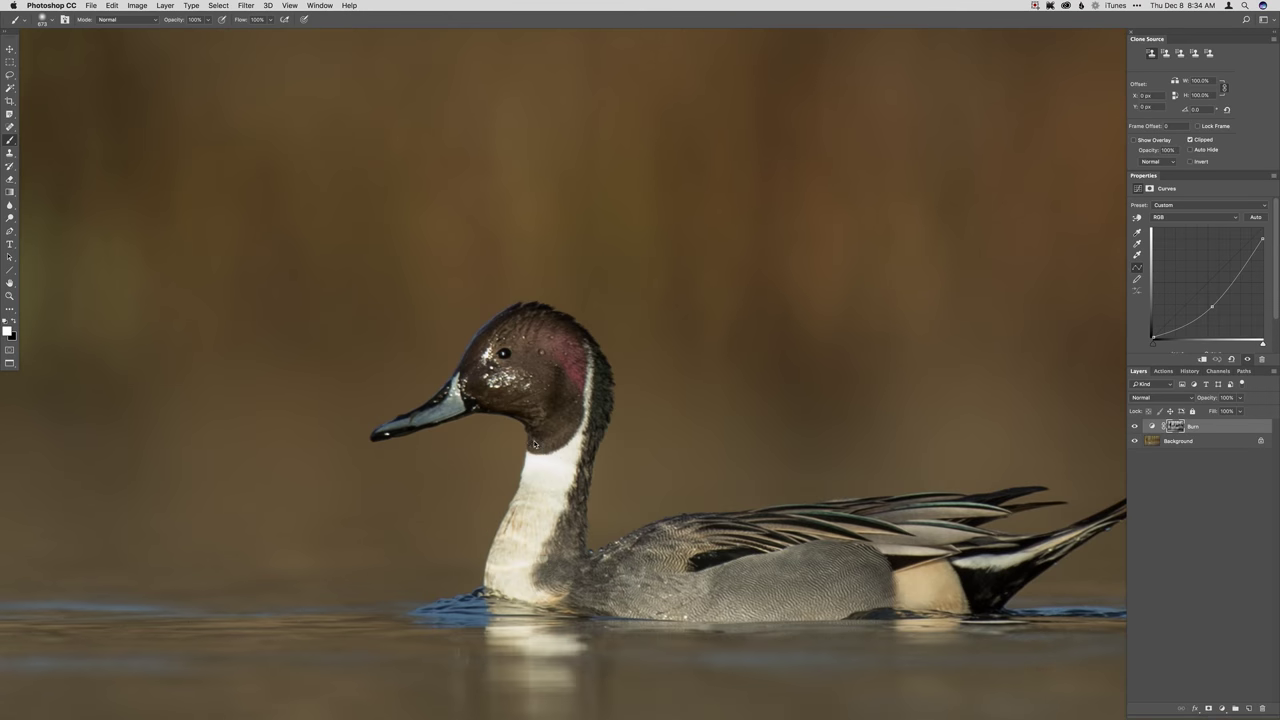
{"action": "right_click", "coordinate": [534, 444]}
{"action": "left_click", "coordinate": [552, 505]}
{"action": "left_click", "coordinate": [444, 423]}
{"action": "mouse_move", "coordinate": [444, 423]}
{"action": "left_mouse_down"}
{"action": "mouse_move", "coordinate": [399, 427]}
{"action": "mouse_move", "coordinate": [488, 392]}
{"action": "mouse_move", "coordinate": [424, 406]}
{"action": "mouse_move", "coordinate": [476, 363]}
{"action": "mouse_move", "coordinate": [503, 385]}
{"action": "mouse_move", "coordinate": [500, 326]}
{"action": "mouse_move", "coordinate": [557, 275]}
{"action": "left_mouse_up"}
{"action": "scroll", "coordinate": [409, 426], "scroll_direction": "up", "scroll_amount": 2}
{"action": "key", "text": "x"}
{"action": "left_click_drag", "start_coordinate": [525, 318], "coordinate": [532, 318]}
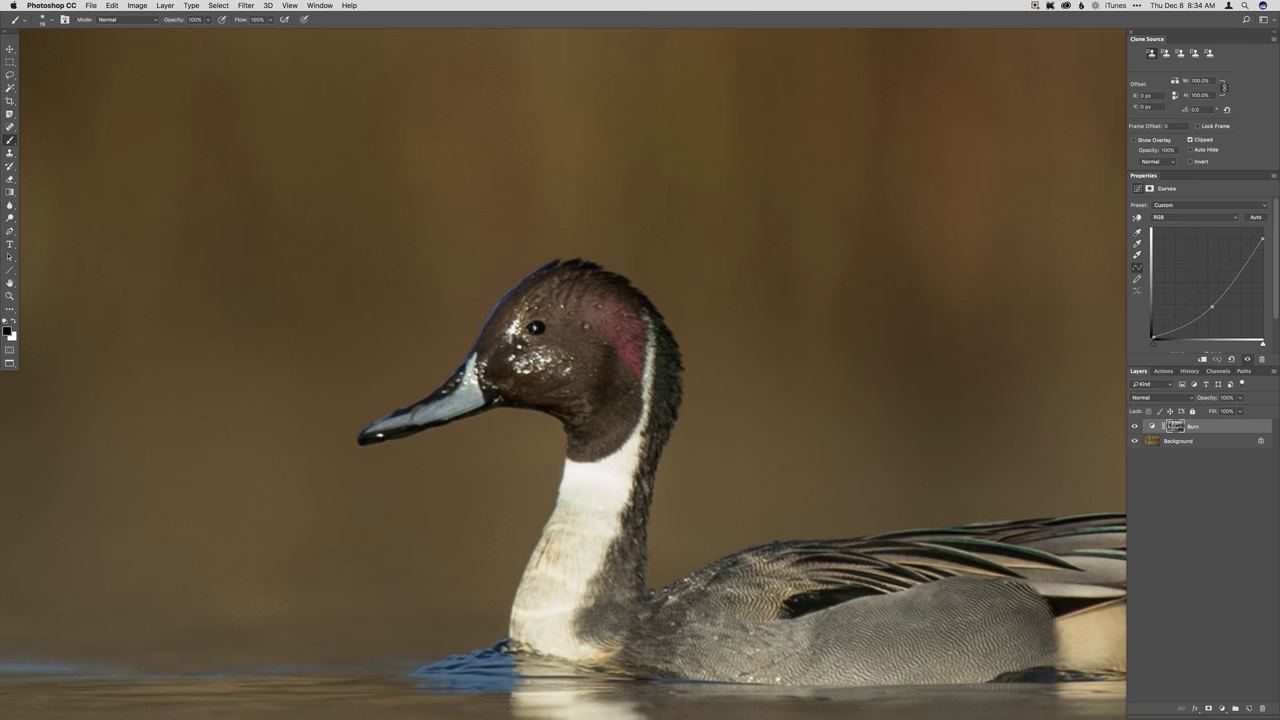
Clear the remaining burn from the duck's body and tail feathers on the Burn mask, with the interface panels temporarily hidden.
{"action": "key", "text": "Tab"}
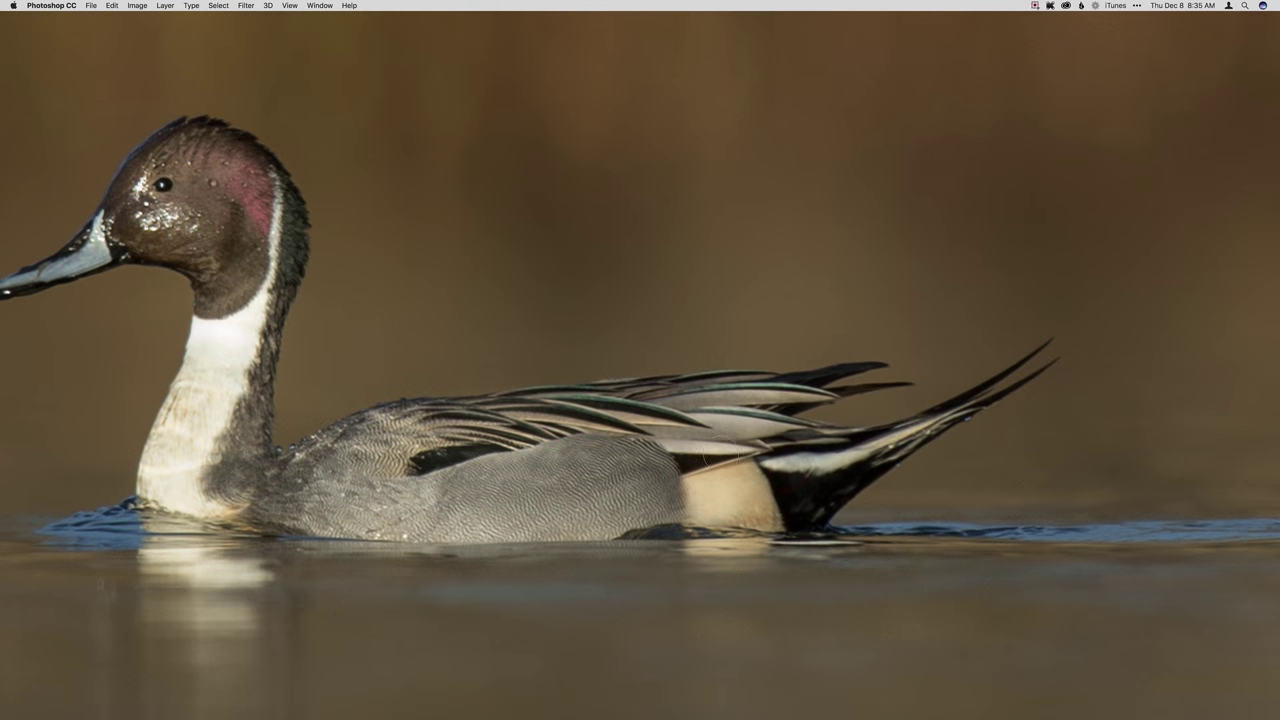
{"action": "left_click_drag", "start_coordinate": [784, 472], "coordinate": [771, 472]}
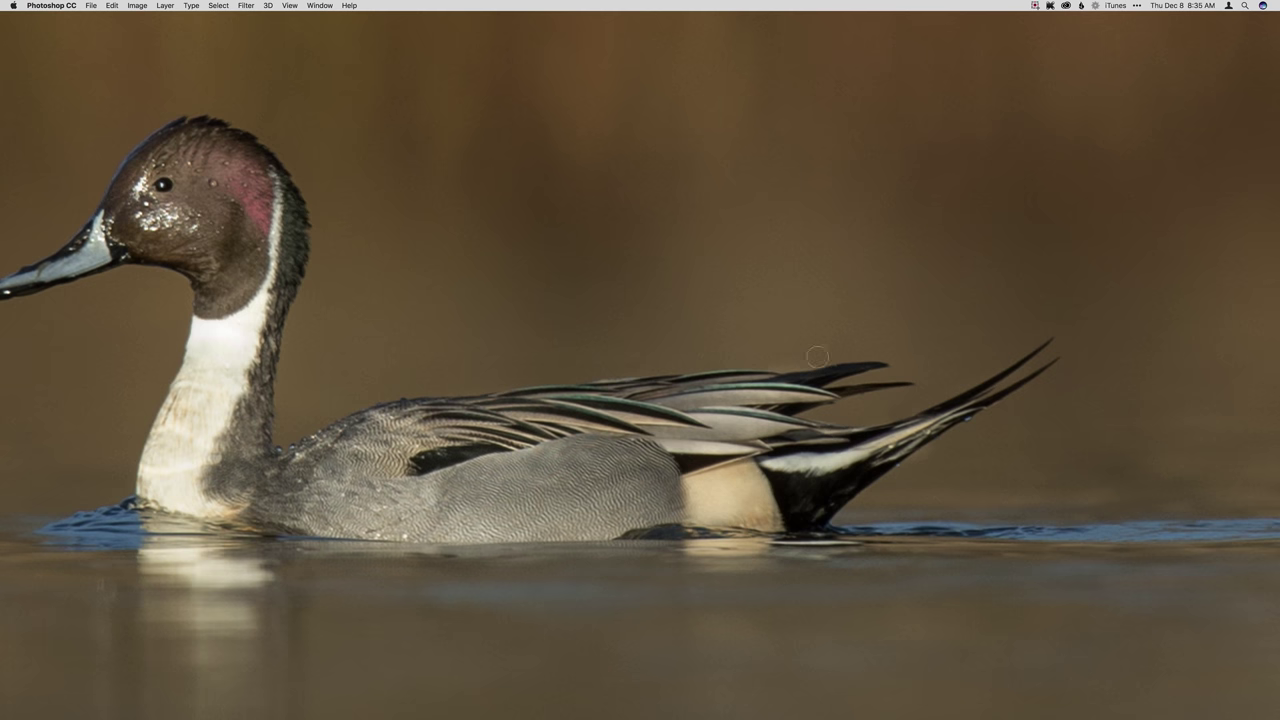
{"action": "key", "text": "super+minus"}
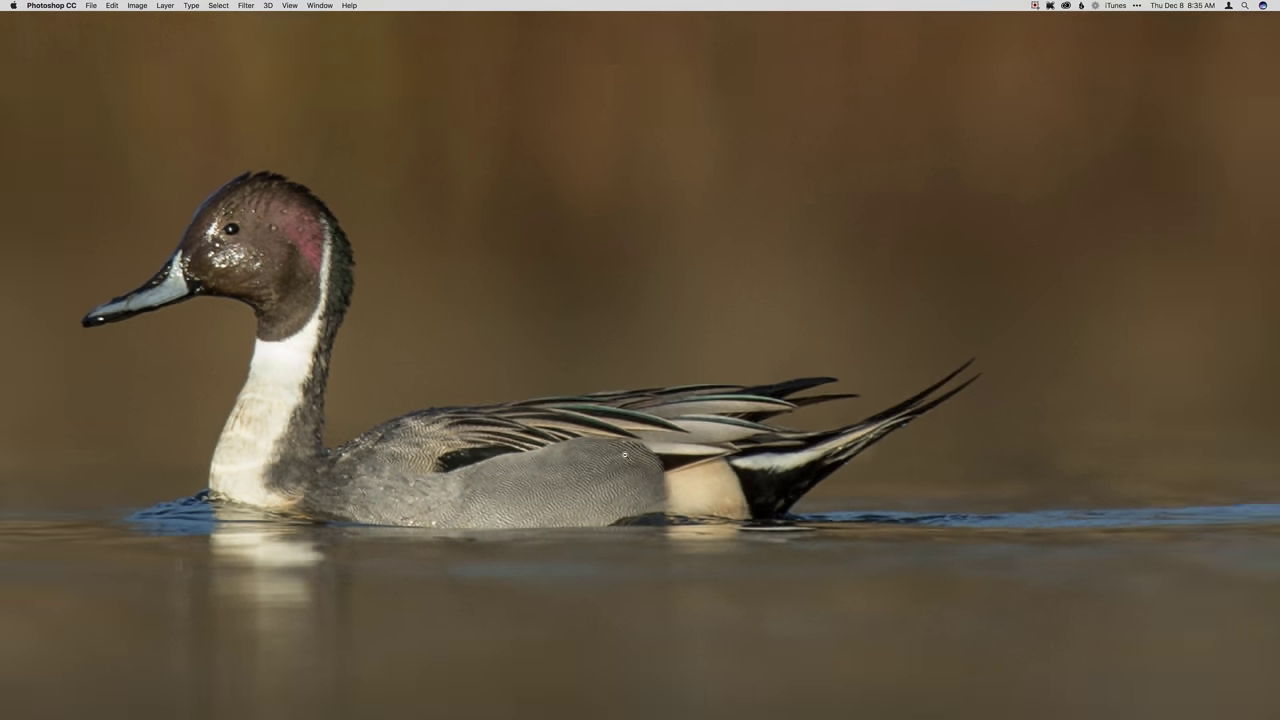
{"action": "left_click_drag", "start_coordinate": [640, 500], "coordinate": [691, 588]}
{"action": "key", "text": "super+minus"}
{"action": "key", "text": "Tab"}
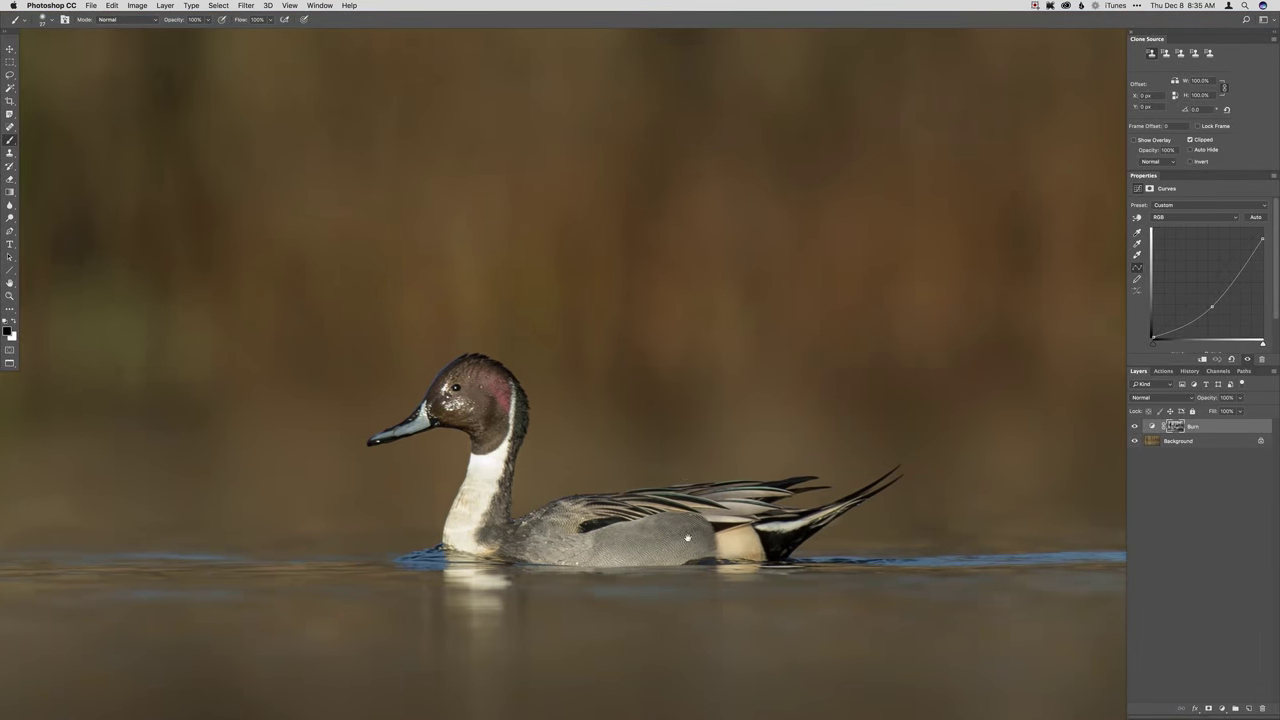
{"action": "left_click_drag", "start_coordinate": [687, 539], "coordinate": [677, 533]}
Add a contrast Curves layer, invert its mask to black and paint the contrast in over the duck's body.
{"action": "key", "text": "F3"}
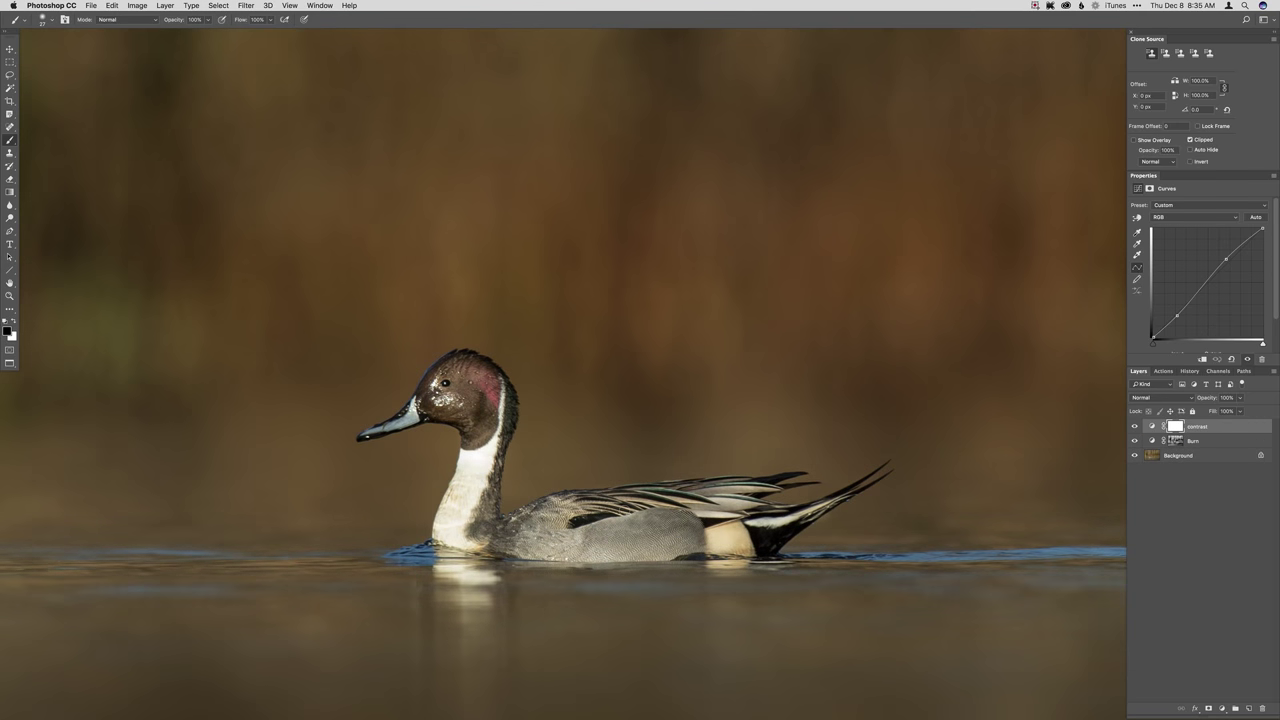
{"action": "key", "text": "super+i"}
{"action": "key", "text": "x"}
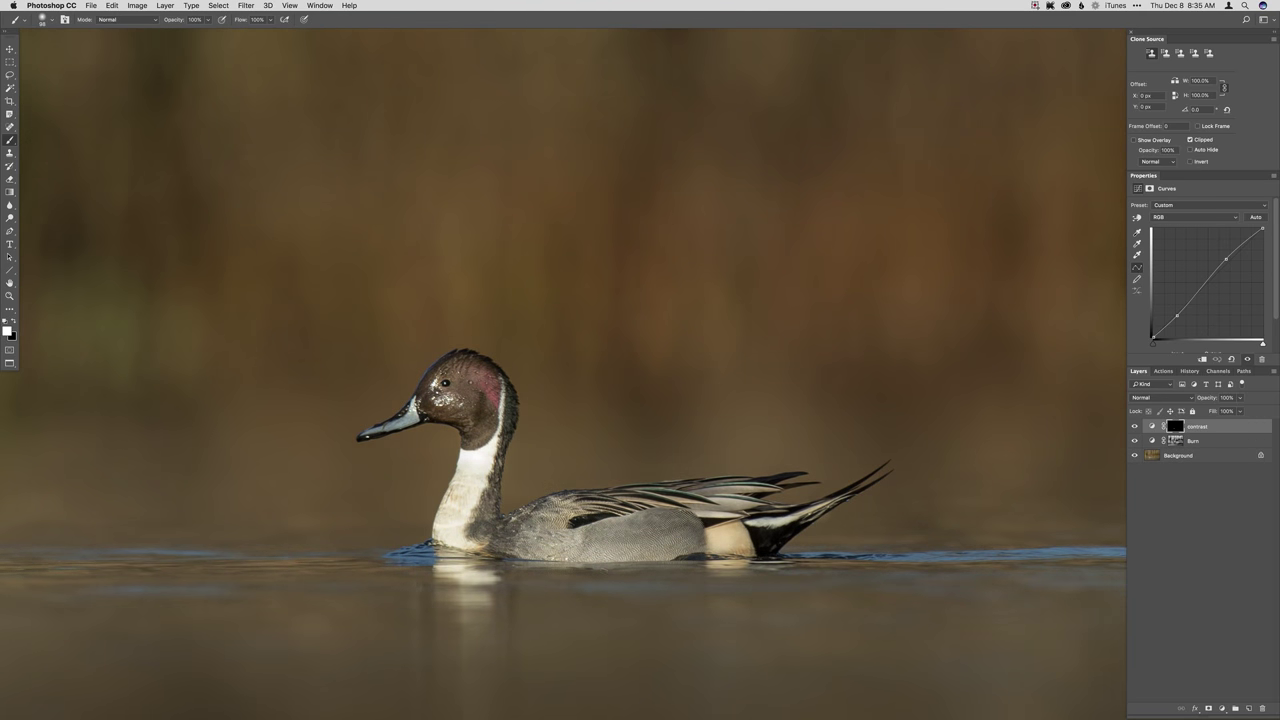
{"action": "mouse_move", "coordinate": [718, 504]}
{"action": "left_mouse_down"}
{"action": "mouse_move", "coordinate": [770, 520]}
{"action": "mouse_move", "coordinate": [704, 538]}
{"action": "left_mouse_up"}
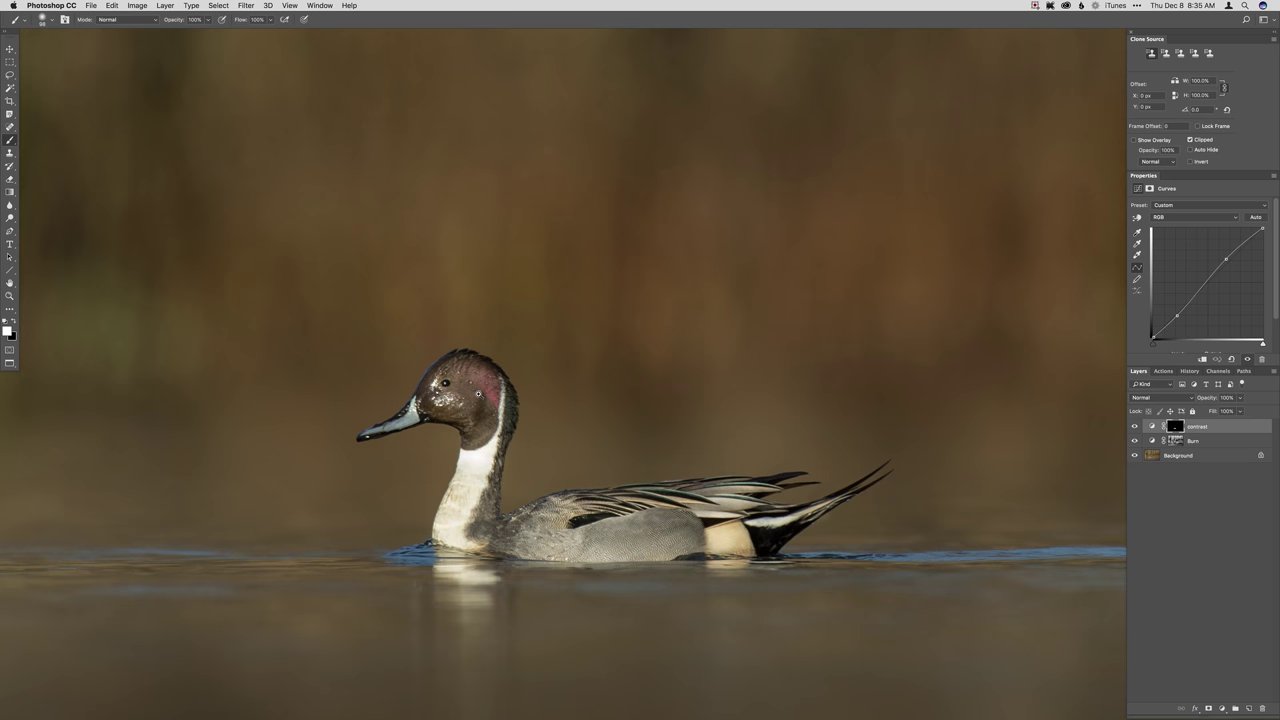
Add a Curves layer with slightly lowered green midtones and limit it to the duck's head with a painted black mask.
{"action": "left_click", "coordinate": [479, 394], "text": "super"}
{"action": "key", "text": "super+m"}
{"action": "key", "text": "Return"}
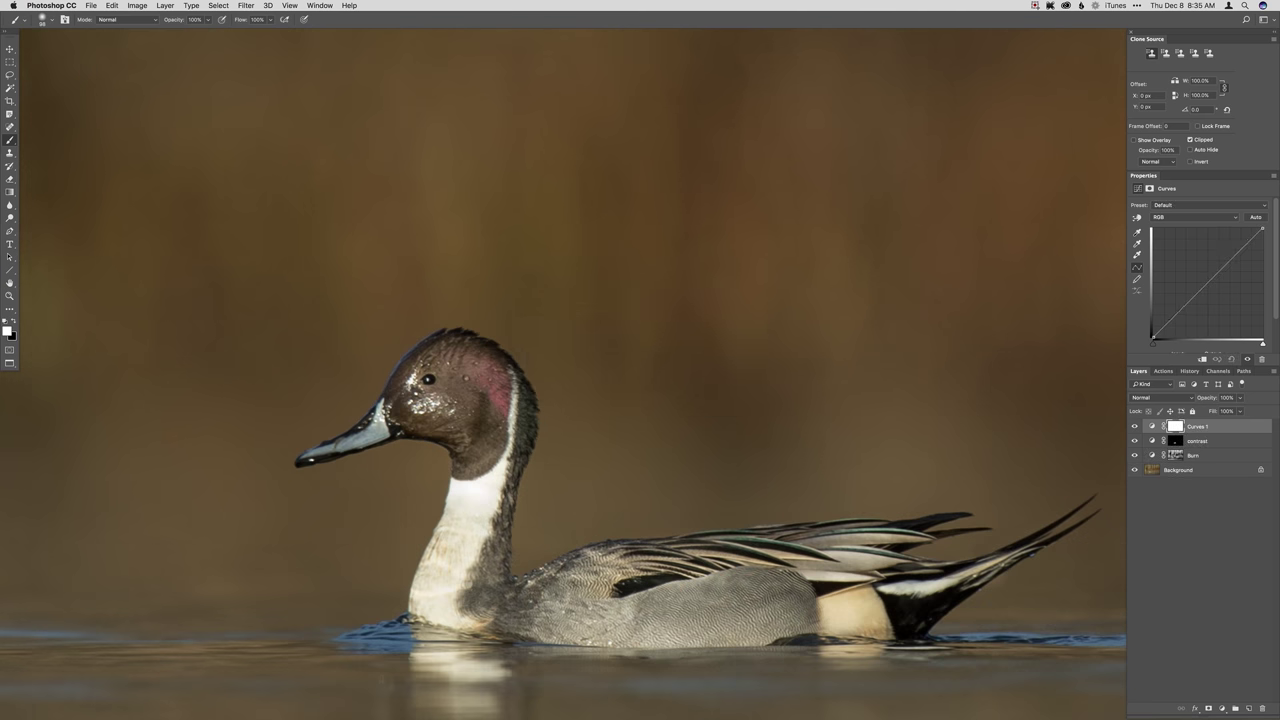
{"action": "key", "text": "alt+4"}
{"action": "left_click", "coordinate": [1218, 275]}
{"action": "left_click_drag", "start_coordinate": [514, 370], "coordinate": [447, 380]}
{"action": "key", "text": "x"}
{"action": "scroll", "coordinate": [504, 409], "scroll_direction": "down", "scroll_amount": 3}
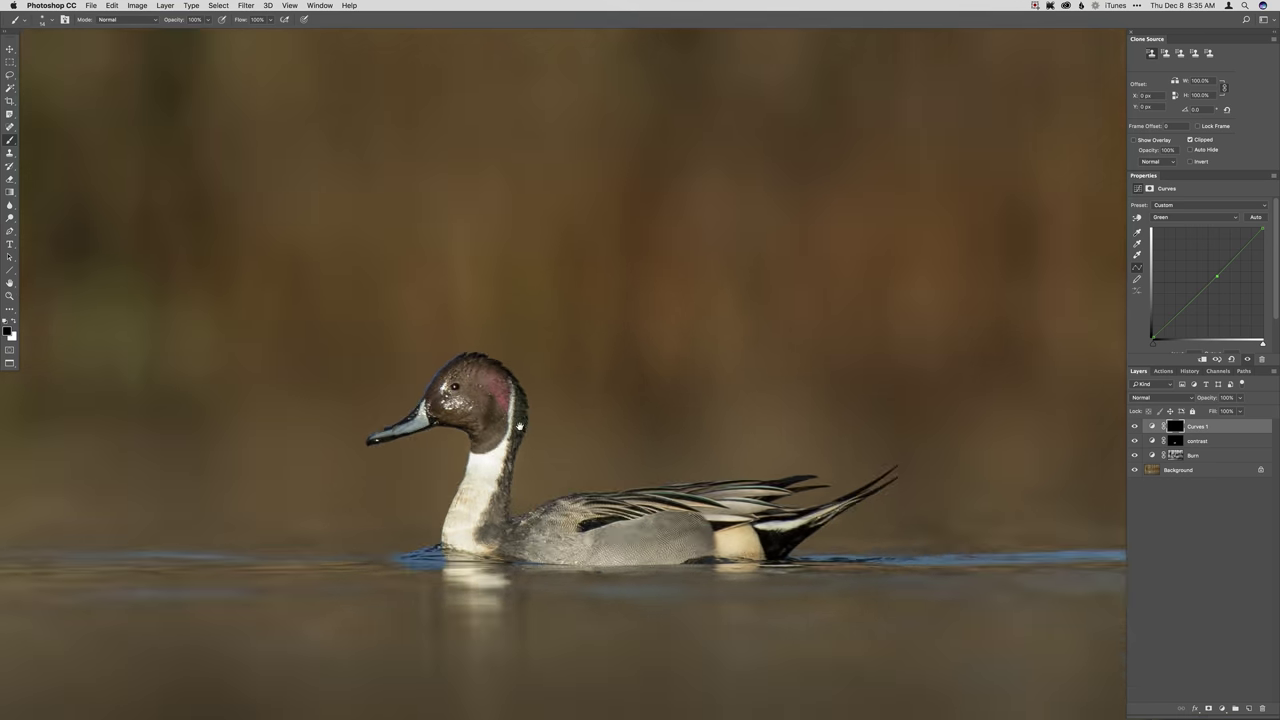
Add another Curves layer for the blue wake behind the duck and slightly lower its red-channel midtones.
{"action": "left_click_drag", "start_coordinate": [684, 474], "coordinate": [672, 488]}
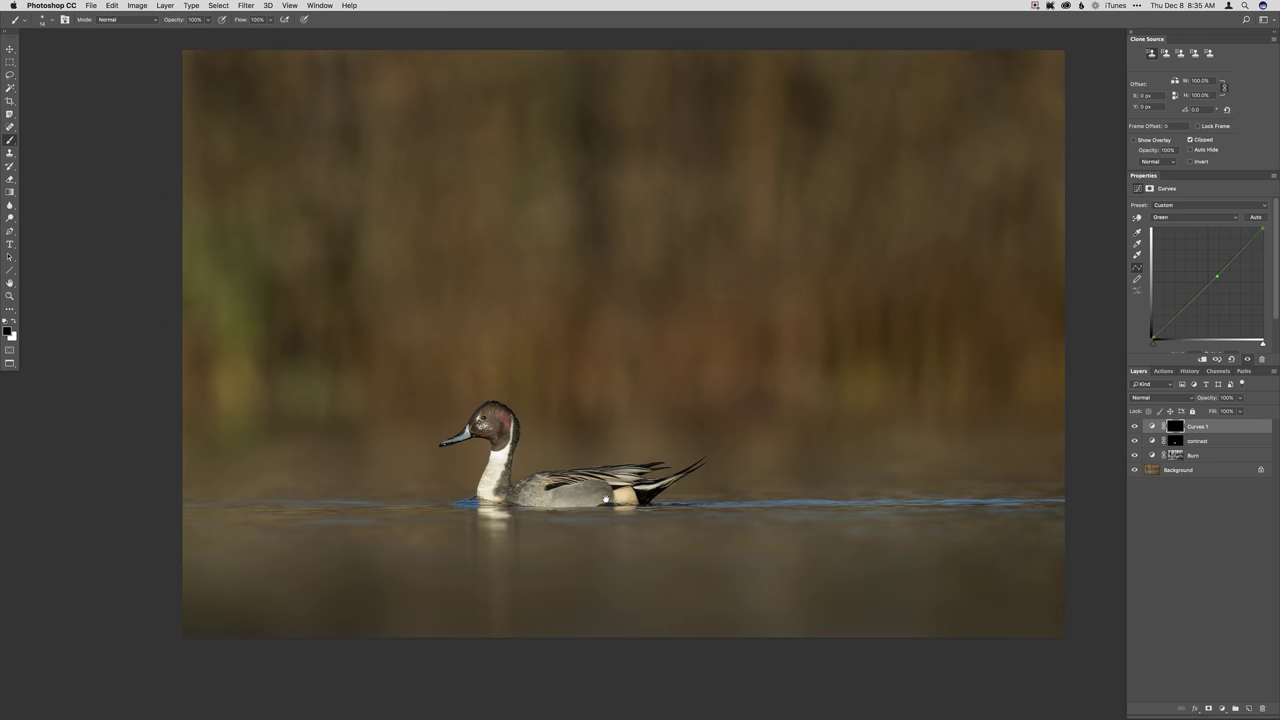
{"action": "scroll", "coordinate": [707, 509], "scroll_direction": "up", "scroll_amount": 3}
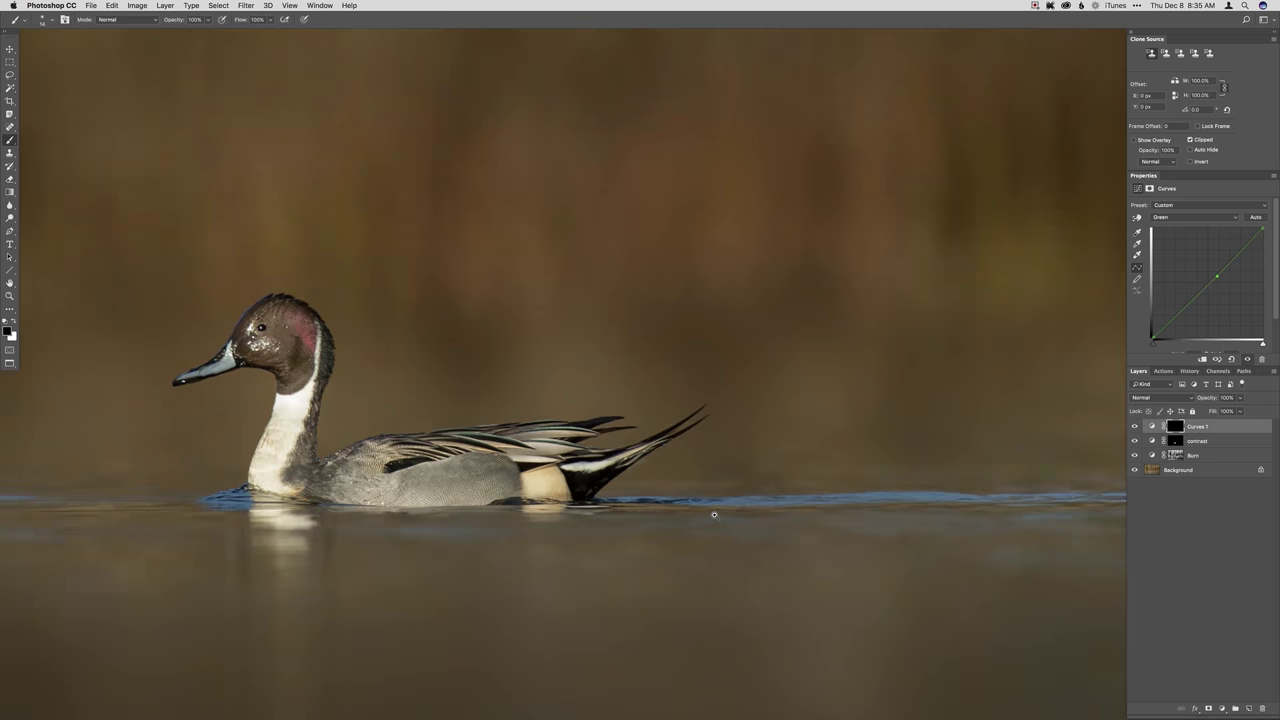
{"action": "left_click_drag", "start_coordinate": [688, 550], "coordinate": [511, 565]}
{"action": "key", "text": "super+alt+m"}
{"action": "key", "text": "Return"}
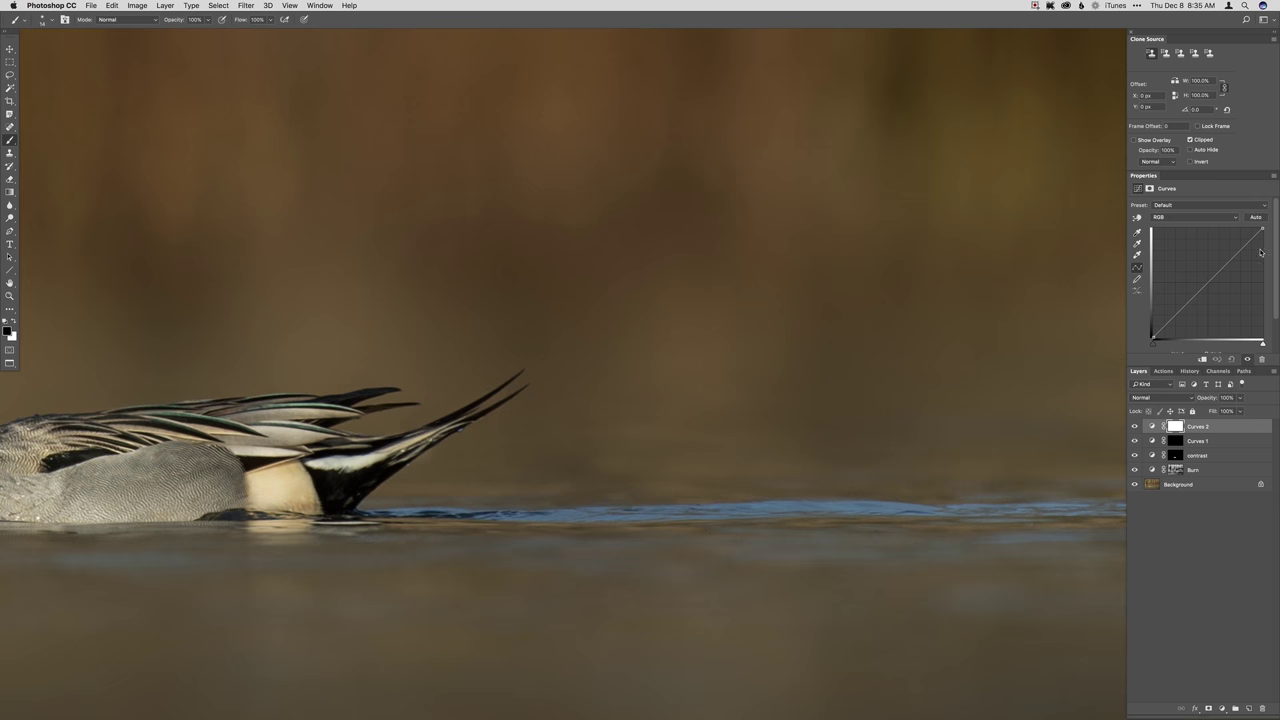
{"action": "left_click_drag", "start_coordinate": [1224, 264], "coordinate": [1220, 271]}
{"action": "left_click", "coordinate": [1224, 270]}
Paint white with a small brush on the red-channel Curves mask along the blue wake, from the tail to the photo's right edge.
{"action": "right_click", "coordinate": [580, 484]}
{"action": "left_click_drag", "start_coordinate": [520, 516], "coordinate": [517, 516]}
{"action": "key", "text": "x"}
{"action": "left_click_drag", "start_coordinate": [923, 516], "coordinate": [486, 457]}
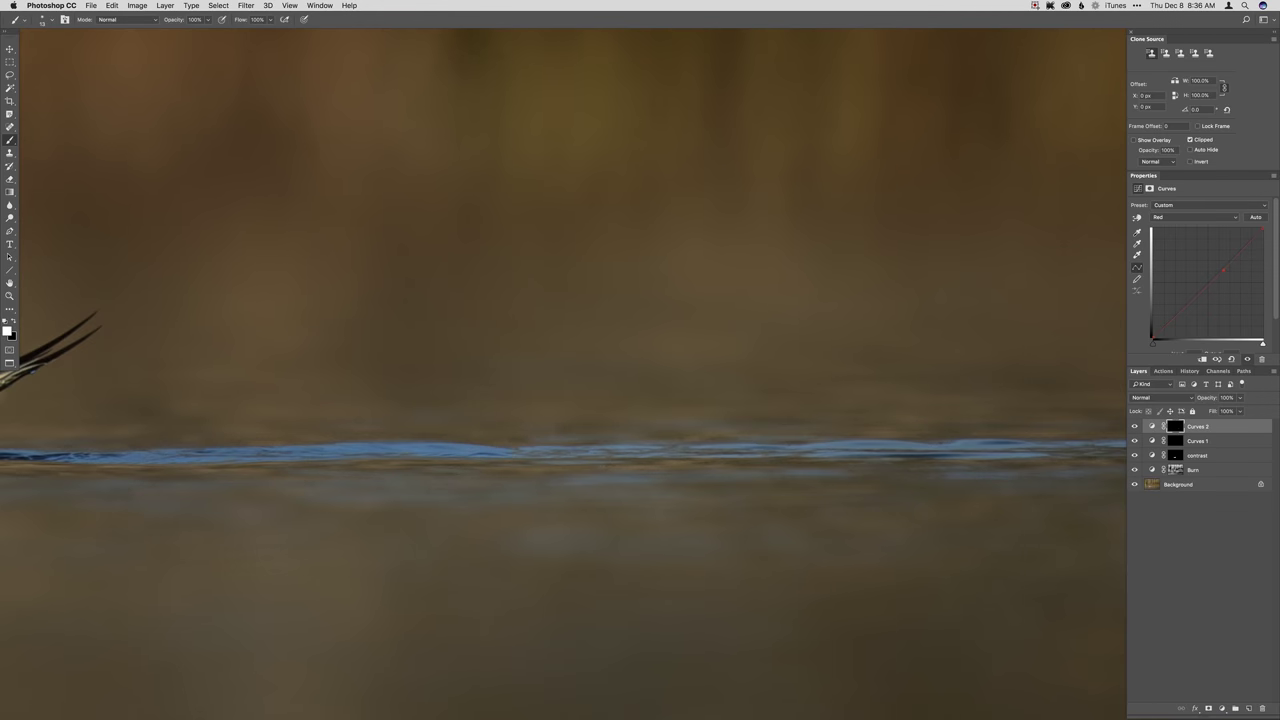
{"action": "right_click", "coordinate": [592, 456]}
{"action": "left_click", "coordinate": [609, 520]}
{"action": "key", "text": "Return"}
{"action": "left_click_drag", "start_coordinate": [560, 456], "coordinate": [527, 459]}
{"action": "left_click_drag", "start_coordinate": [874, 454], "coordinate": [567, 440]}
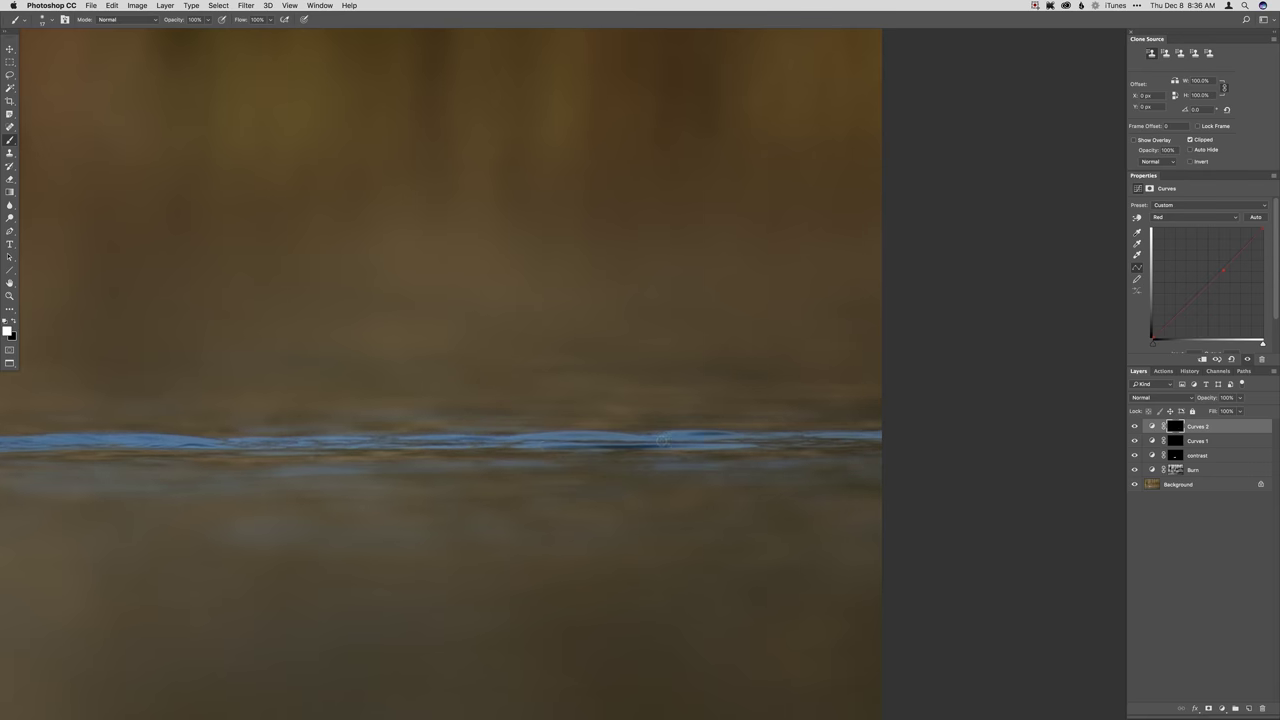
Compare the blue wake with the Curves 2 layer hidden and shown, both in the whole photo and close up.
{"action": "key", "text": "super+minus"}
{"action": "left_click_drag", "start_coordinate": [400, 400], "coordinate": [1100, 487]}
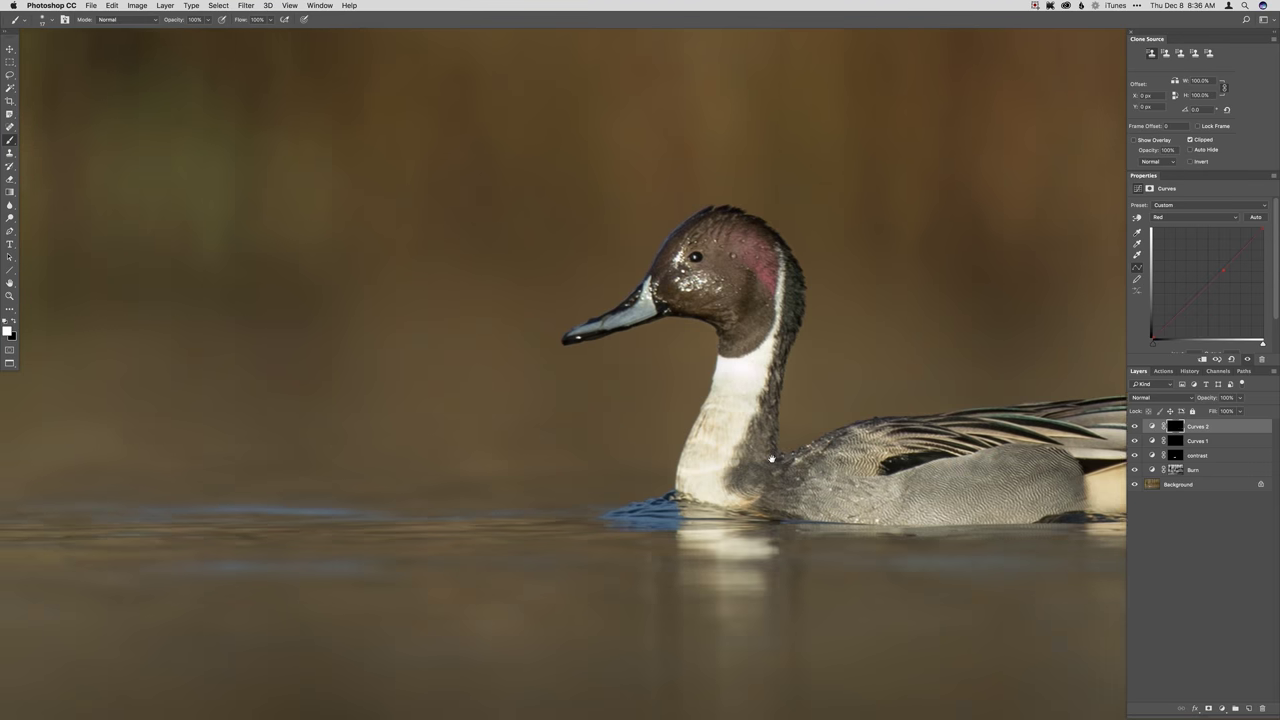
{"action": "key", "text": "super+minus"}
{"action": "key", "text": "super+minus"}
{"action": "key", "text": "super+minus"}
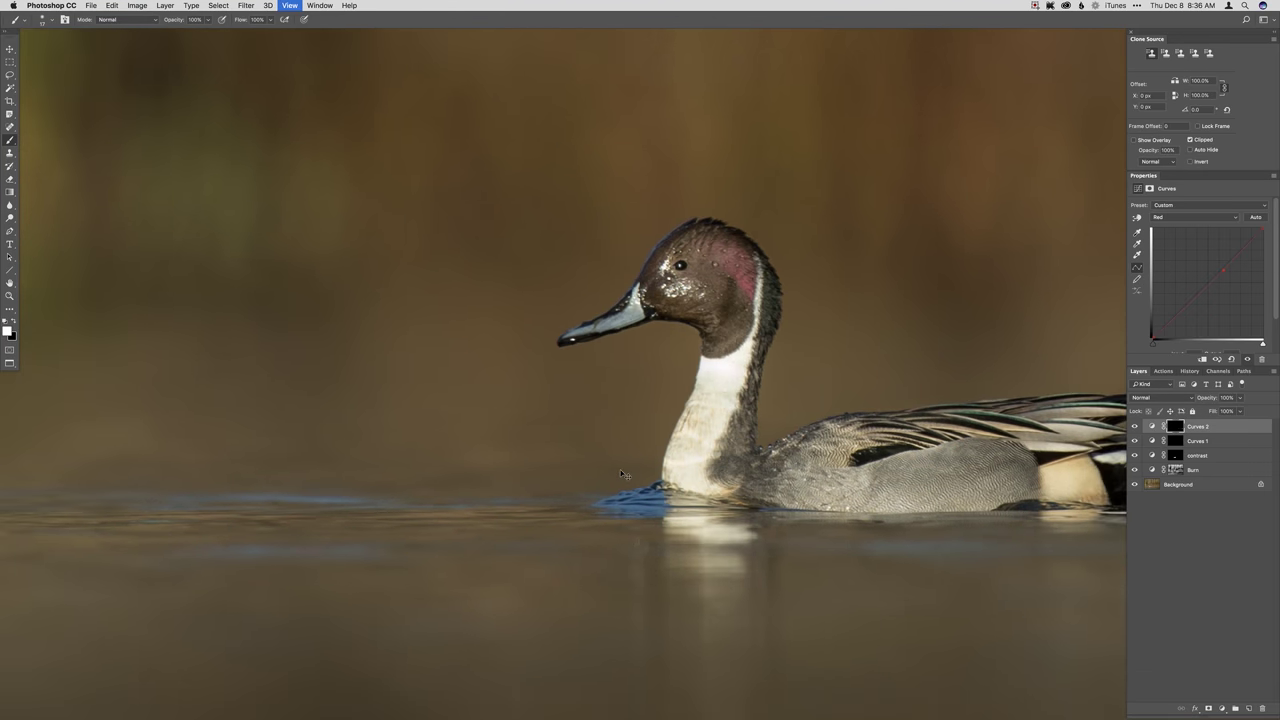
{"action": "left_click_drag", "start_coordinate": [771, 516], "coordinate": [668, 487]}
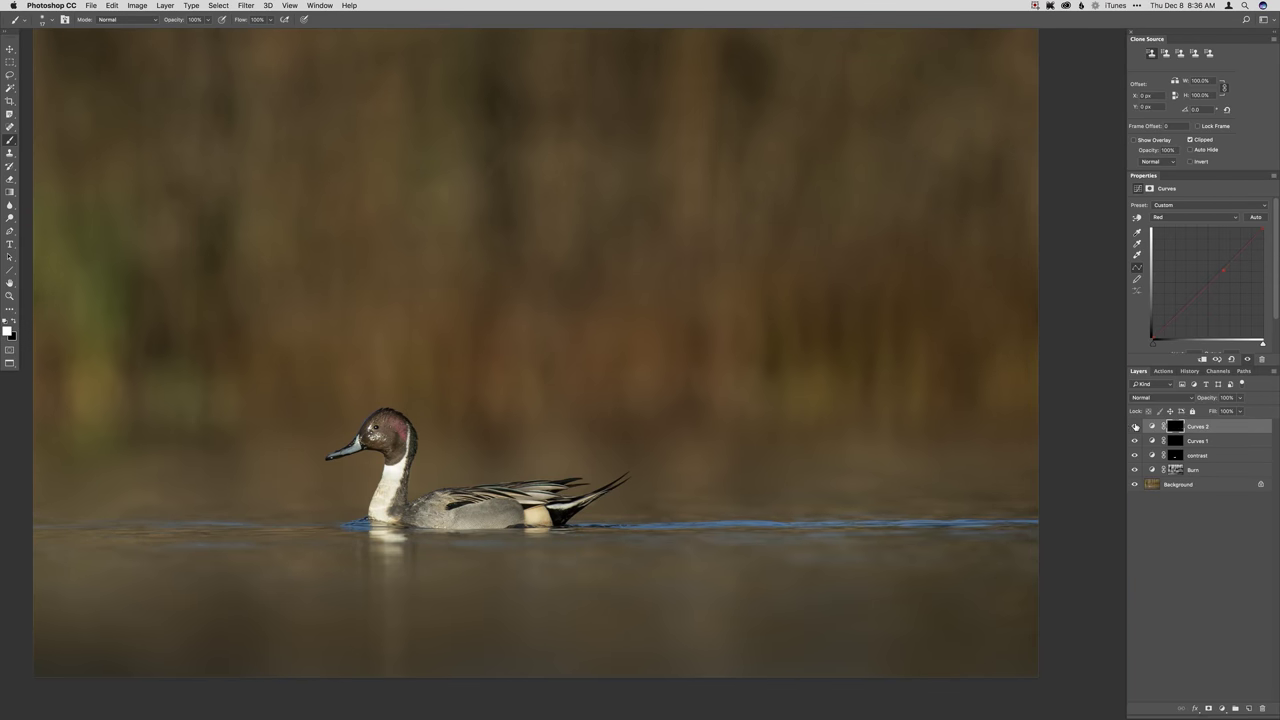
{"action": "left_click", "coordinate": [1133, 428]}
{"action": "left_click", "coordinate": [1133, 428]}
{"action": "left_click", "coordinate": [746, 543], "text": "super"}
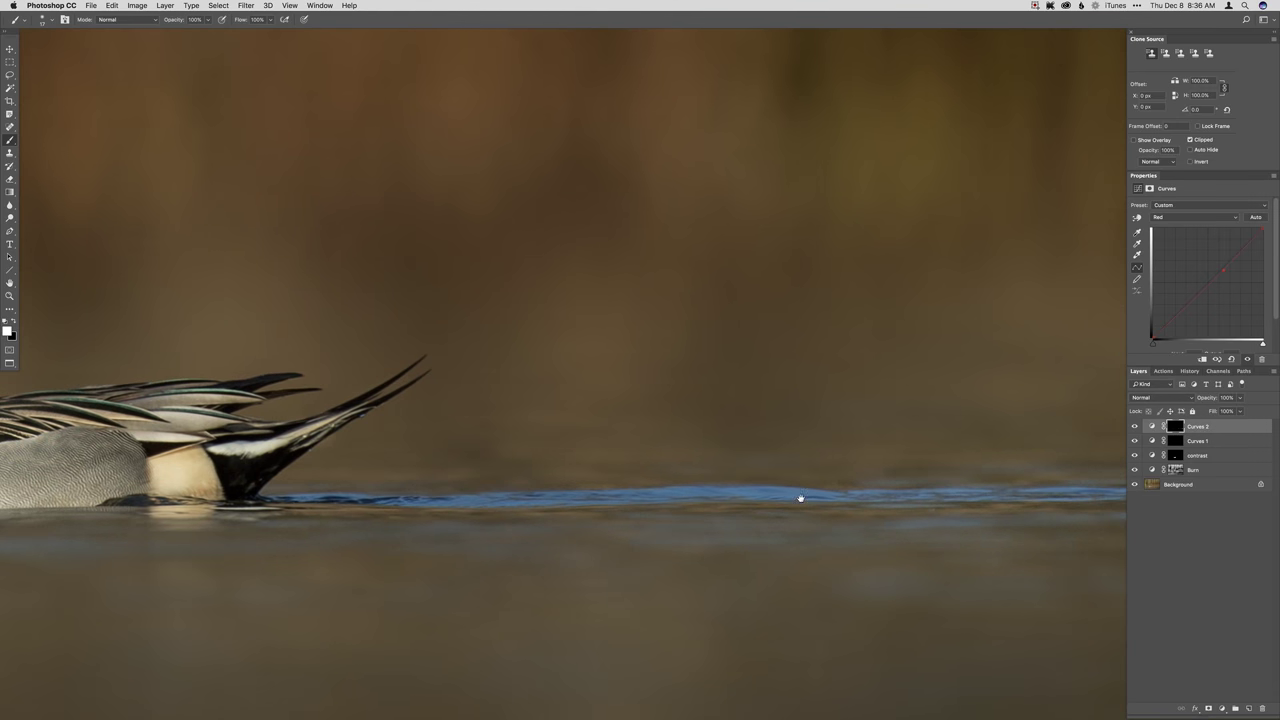
{"action": "left_click", "coordinate": [1134, 427]}
{"action": "left_click", "coordinate": [1134, 427]}
{"action": "key", "text": "super+0"}
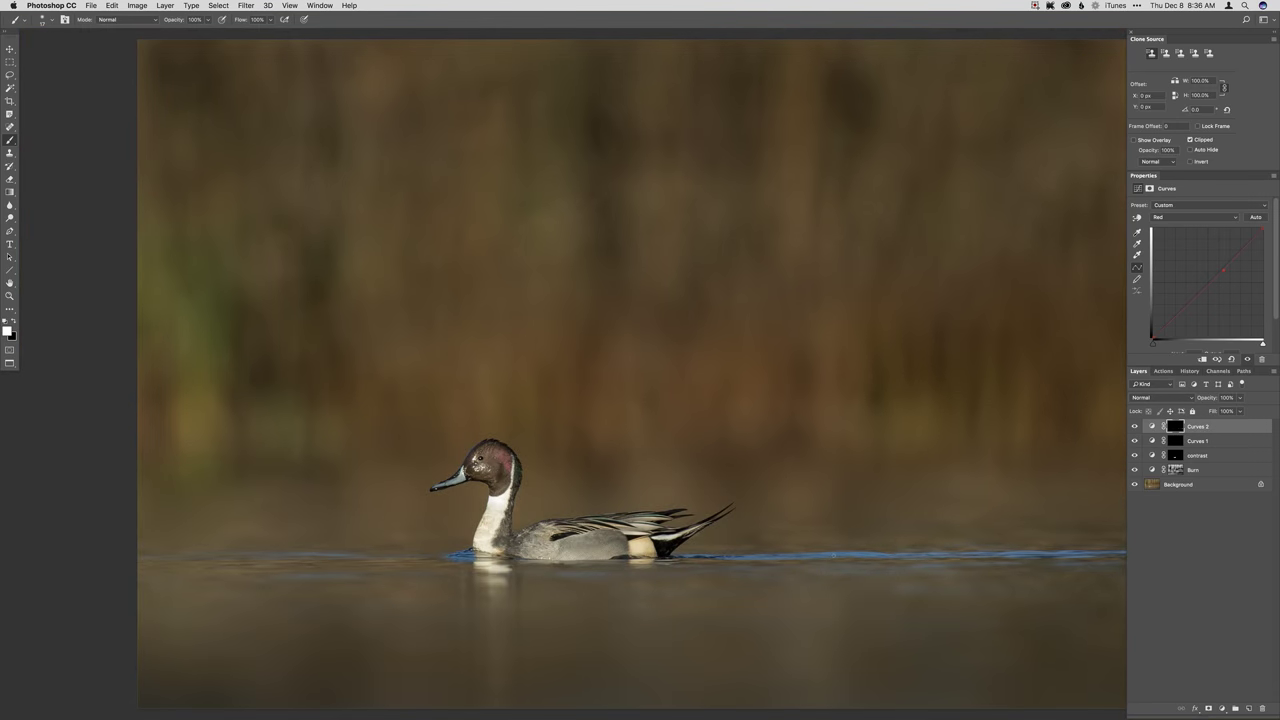
Add a second Burn layer and darken the photo's bottom edge and outer areas by painting its mask with a very large brush.
{"action": "scroll", "coordinate": [826, 579], "scroll_direction": "down", "scroll_amount": 3}
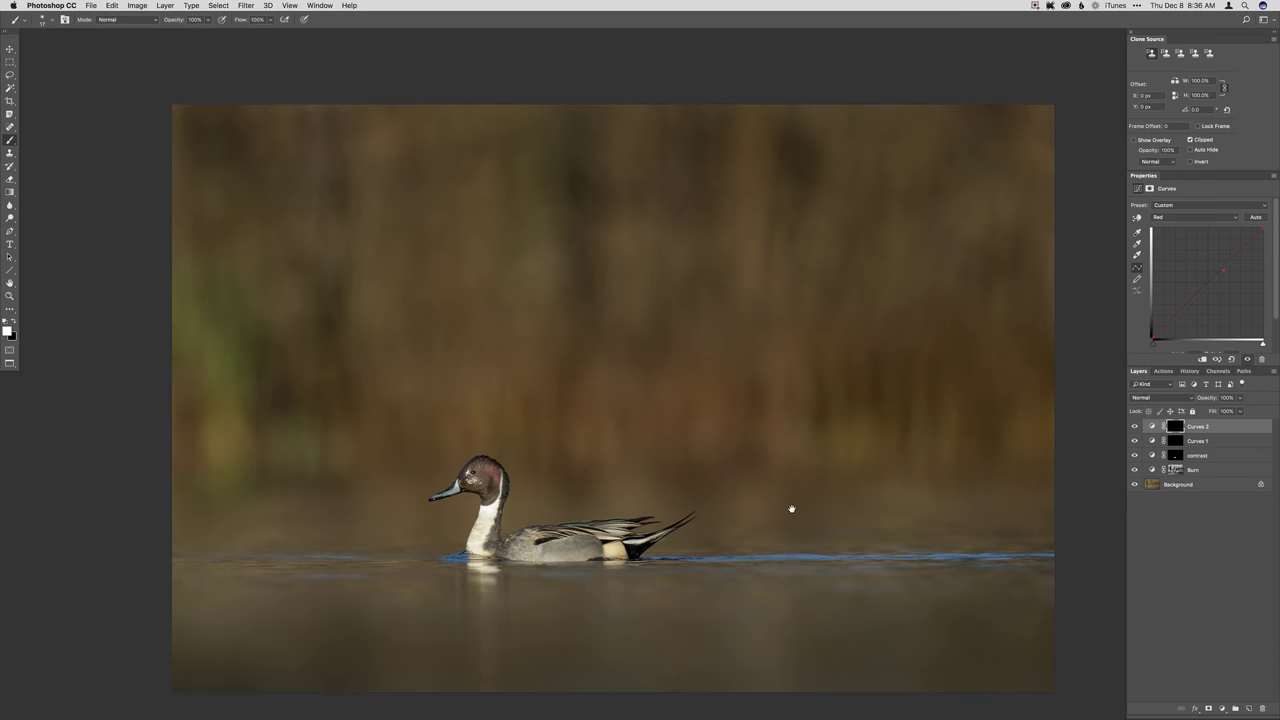
{"action": "scroll", "coordinate": [790, 515], "scroll_direction": "down", "scroll_amount": 2}
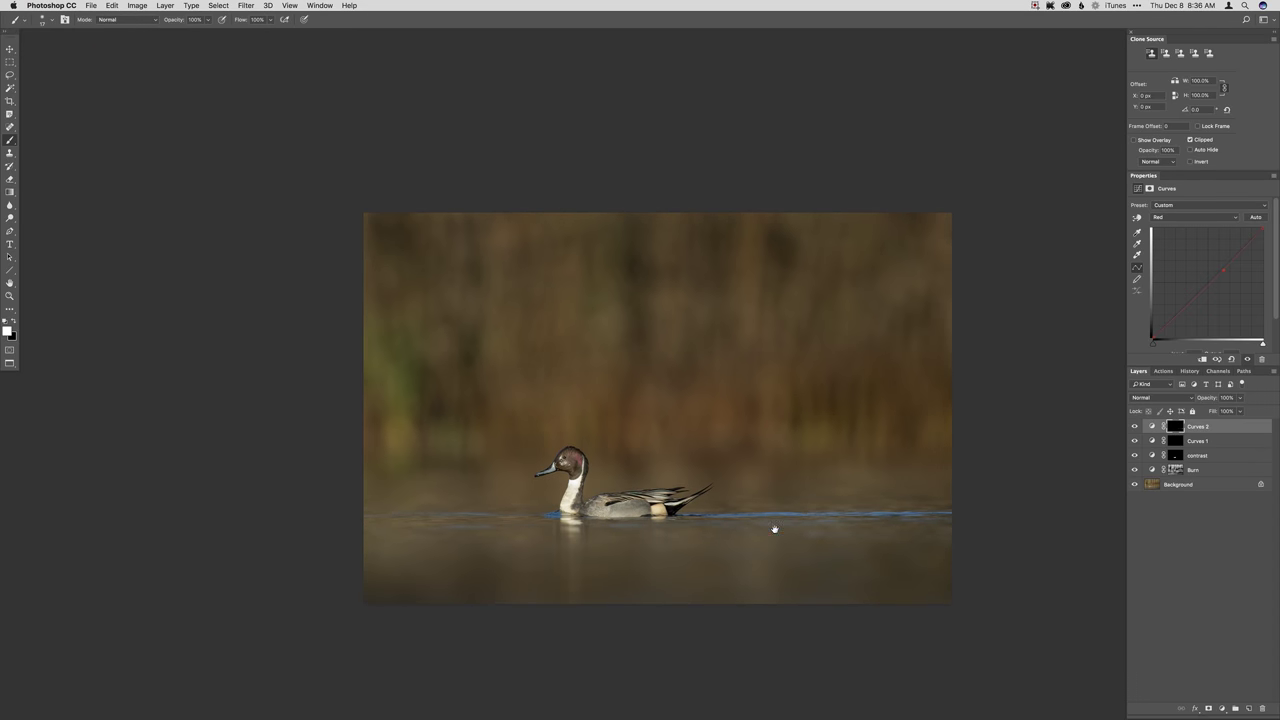
{"action": "key", "text": "F2"}
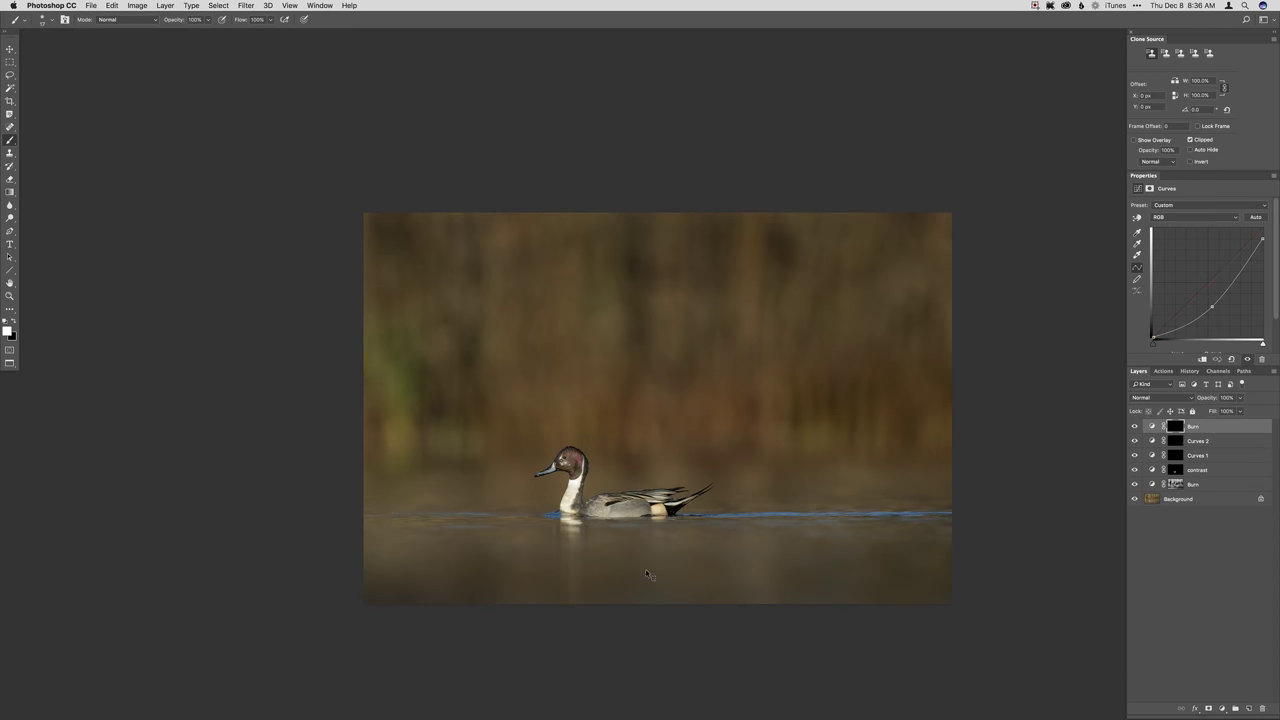
{"action": "right_click", "coordinate": [648, 574]}
{"action": "double_click", "coordinate": [678, 568]}
{"action": "left_click_drag", "start_coordinate": [623, 569], "coordinate": [664, 570]}
{"action": "mouse_move", "coordinate": [501, 627]}
{"action": "left_mouse_down"}
{"action": "mouse_move", "coordinate": [961, 656]}
{"action": "mouse_move", "coordinate": [570, 638]}
{"action": "mouse_move", "coordinate": [1049, 617]}
{"action": "left_mouse_up"}
{"action": "left_click_drag", "start_coordinate": [773, 376], "coordinate": [798, 376]}
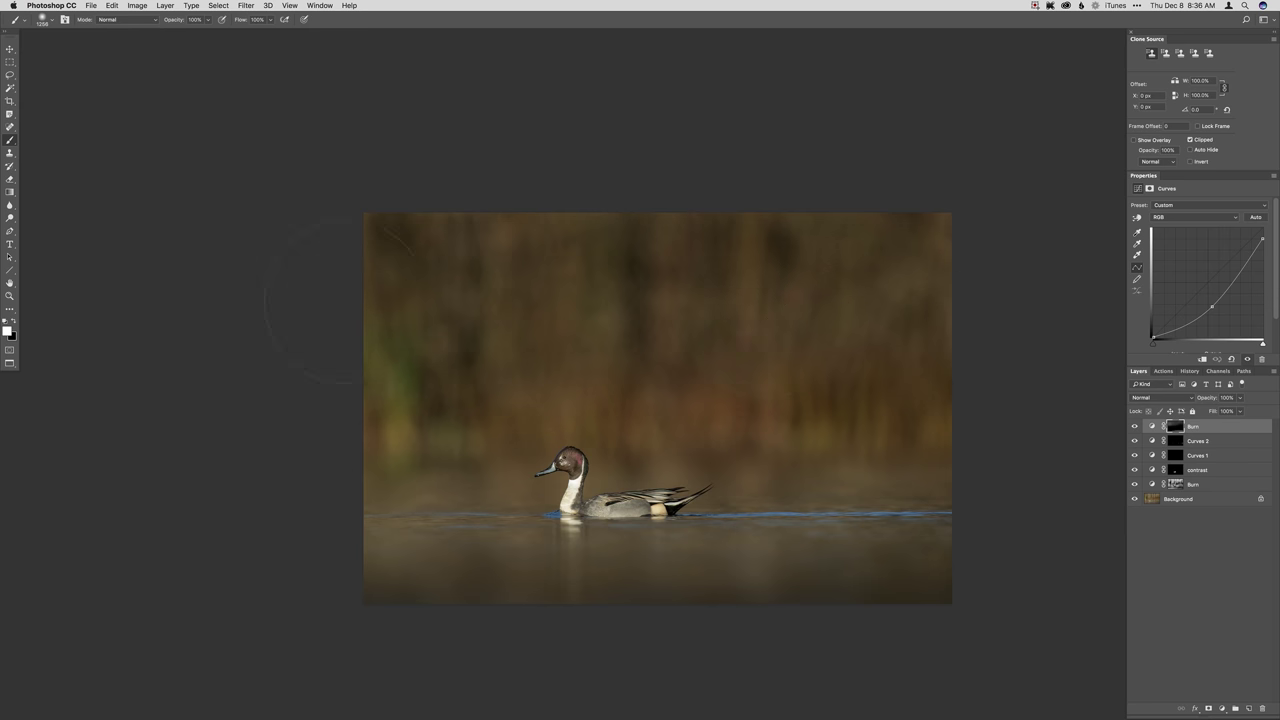
{"action": "left_click_drag", "start_coordinate": [755, 308], "coordinate": [732, 308]}
Compare the photo with and without the second Burn layer and reduce that layer's opacity.
{"action": "left_click_drag", "start_coordinate": [761, 456], "coordinate": [678, 391]}
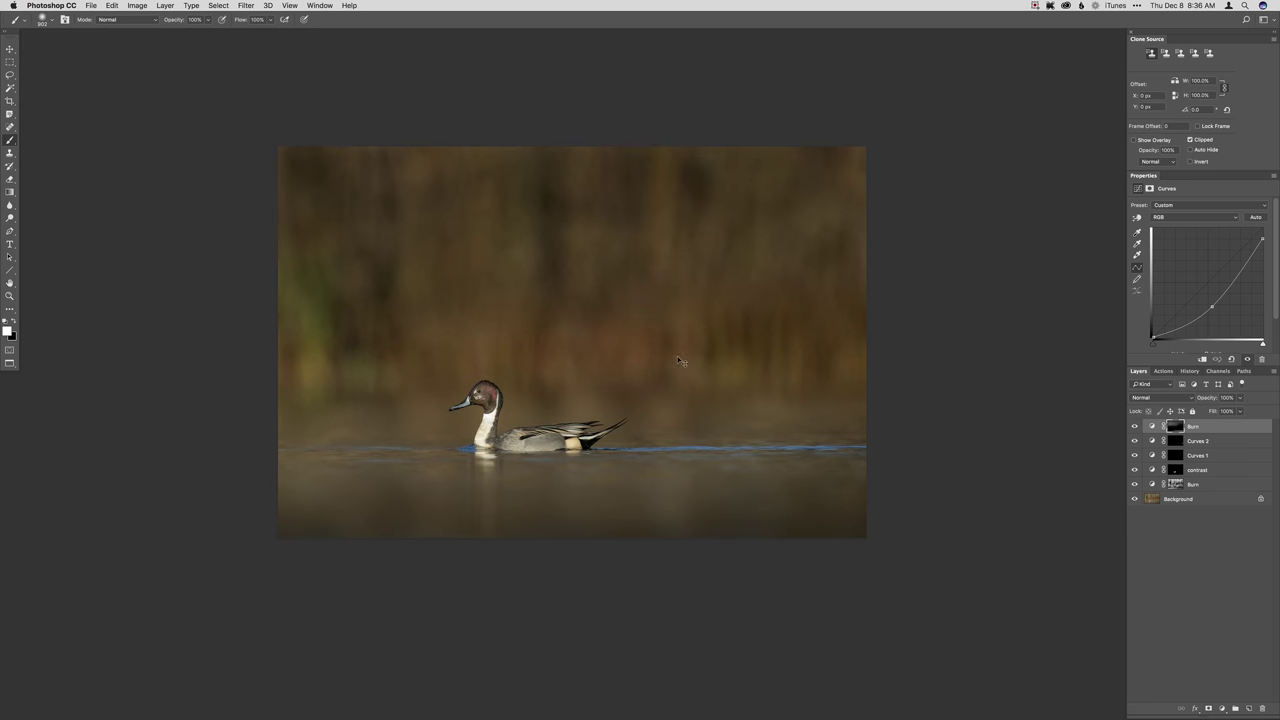
{"action": "key", "text": "super+0"}
{"action": "scroll", "coordinate": [830, 518], "scroll_direction": "down", "scroll_amount": 2}
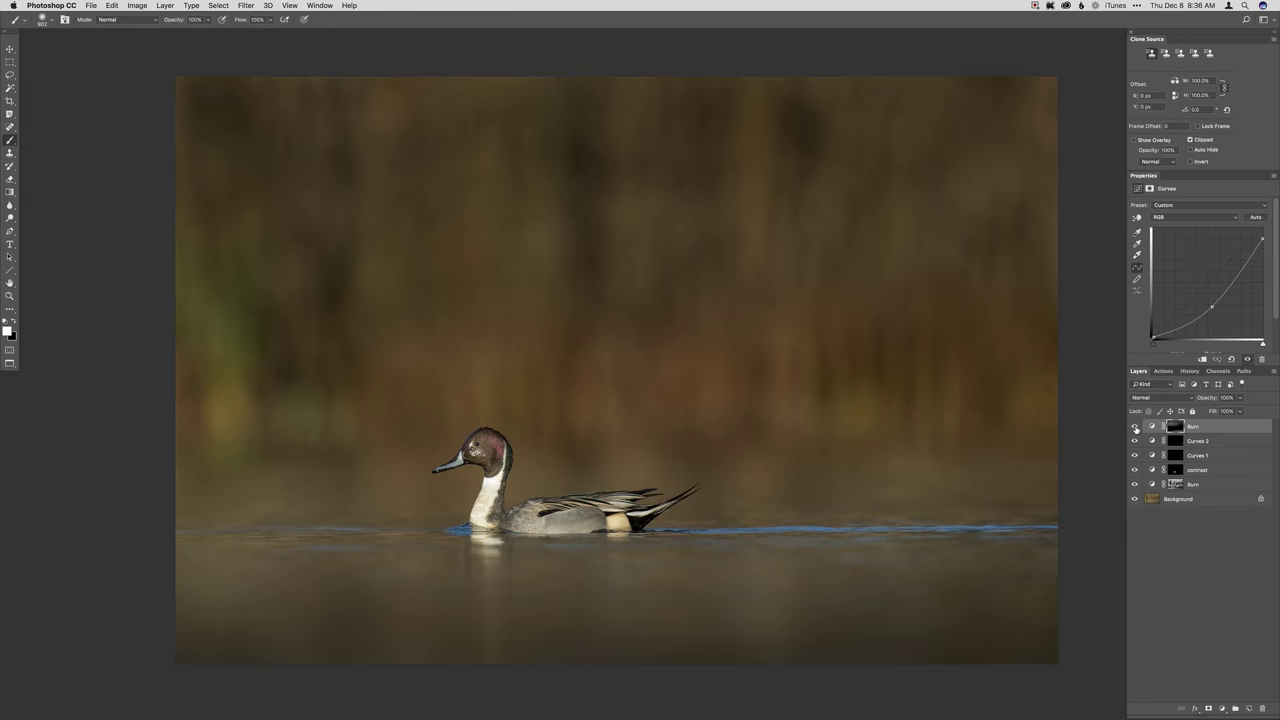
{"action": "left_click", "coordinate": [1134, 428]}
{"action": "left_click", "coordinate": [1133, 428]}
{"action": "key", "text": "v"}
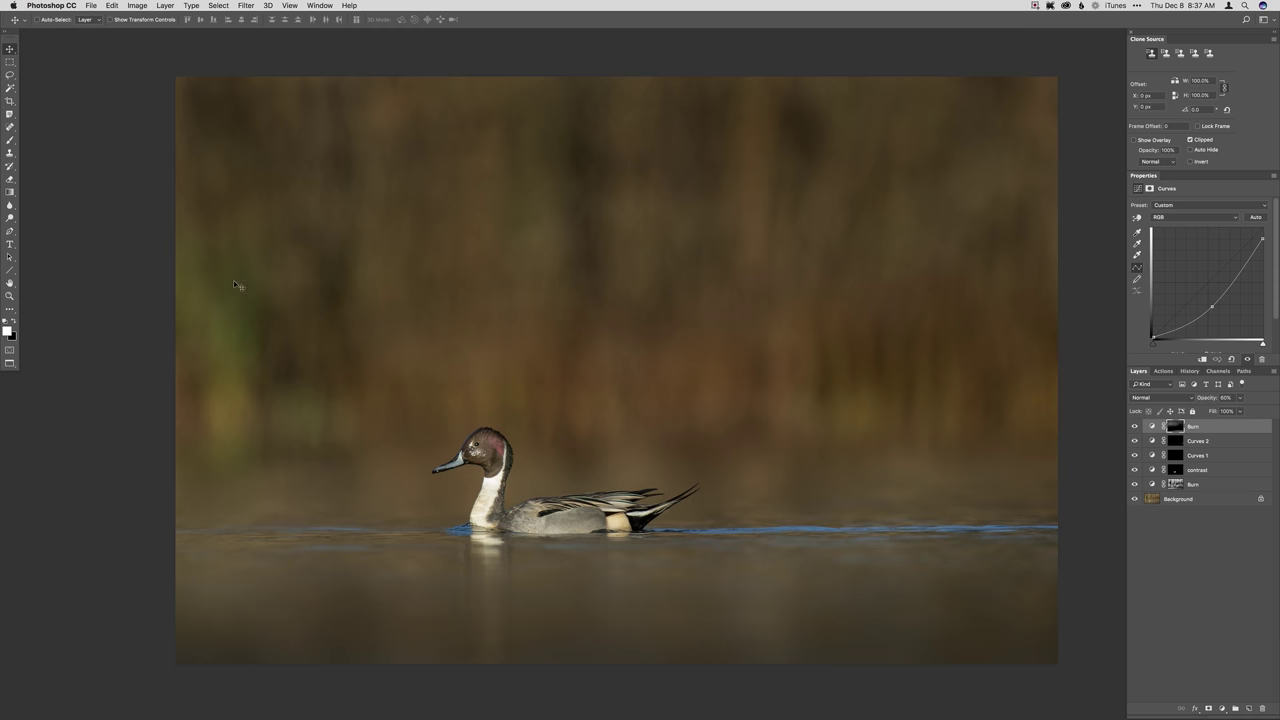
Switch to Lightroom, set the duck photo's Exposure to -1.50 and open the darker version in Photoshop.
{"action": "key", "text": "super+Tab"}
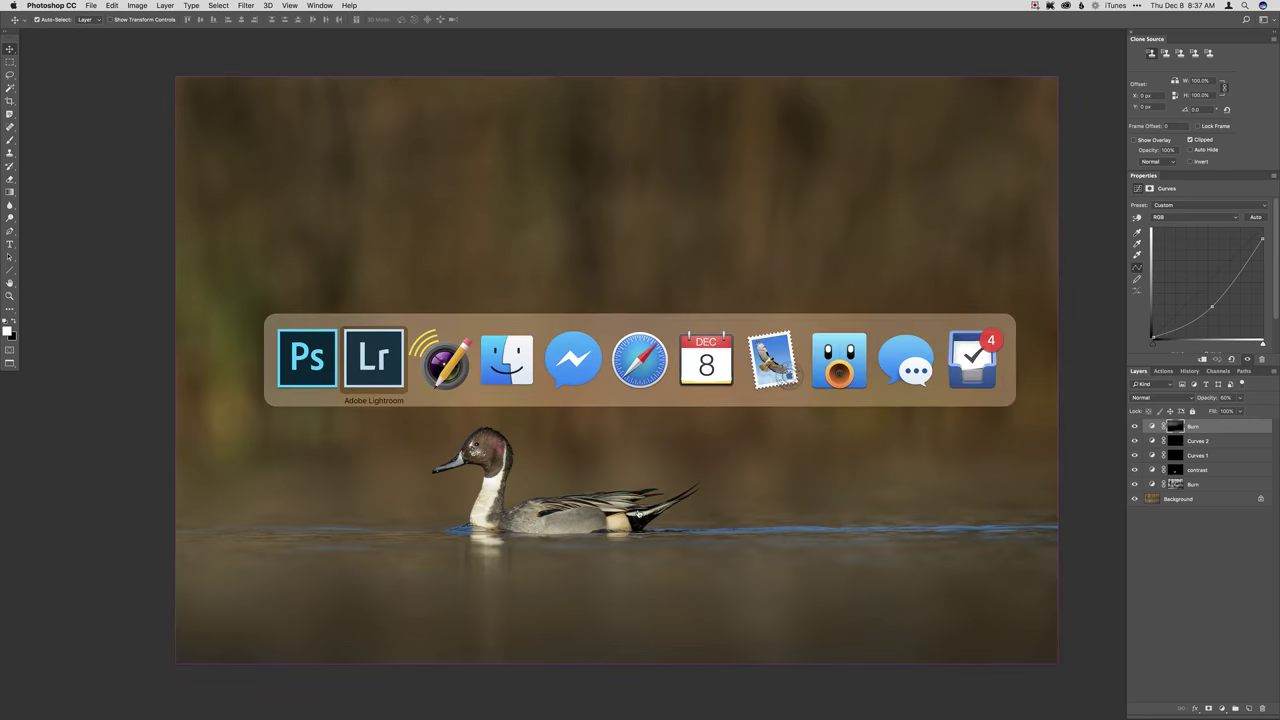
{"action": "key", "text": "d"}
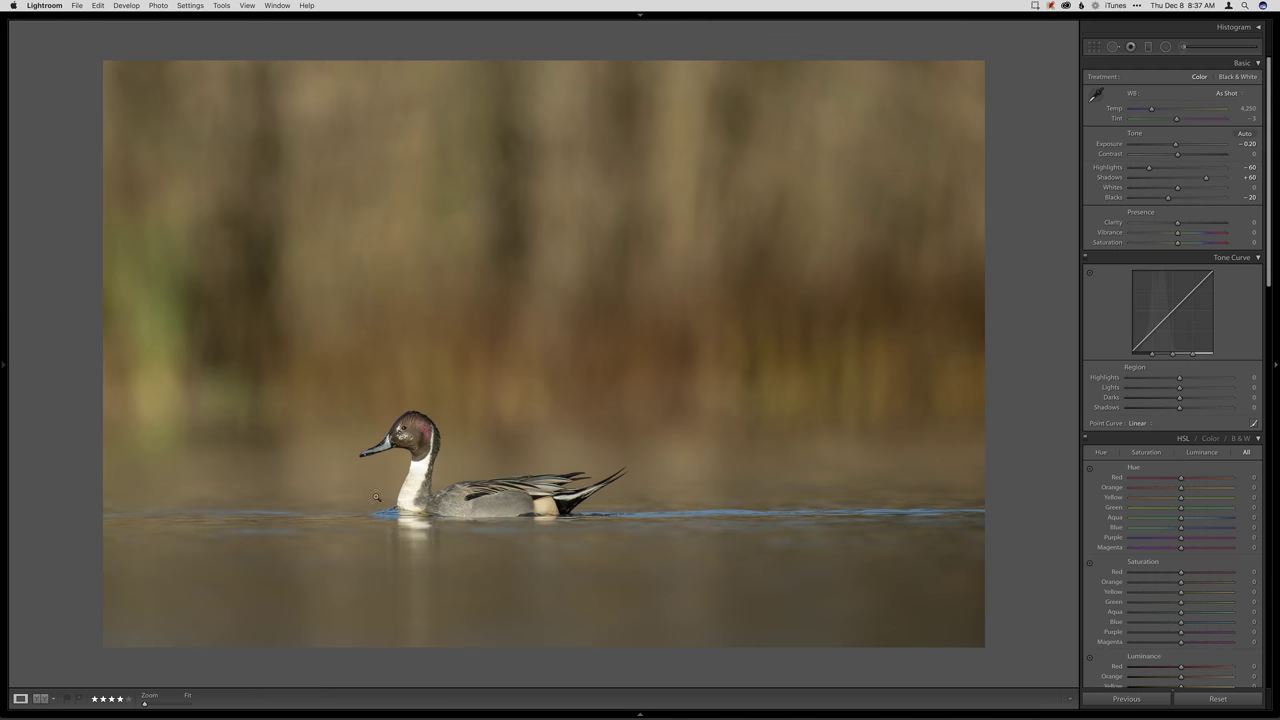
{"action": "left_click_drag", "start_coordinate": [1176, 144], "coordinate": [1163, 147]}
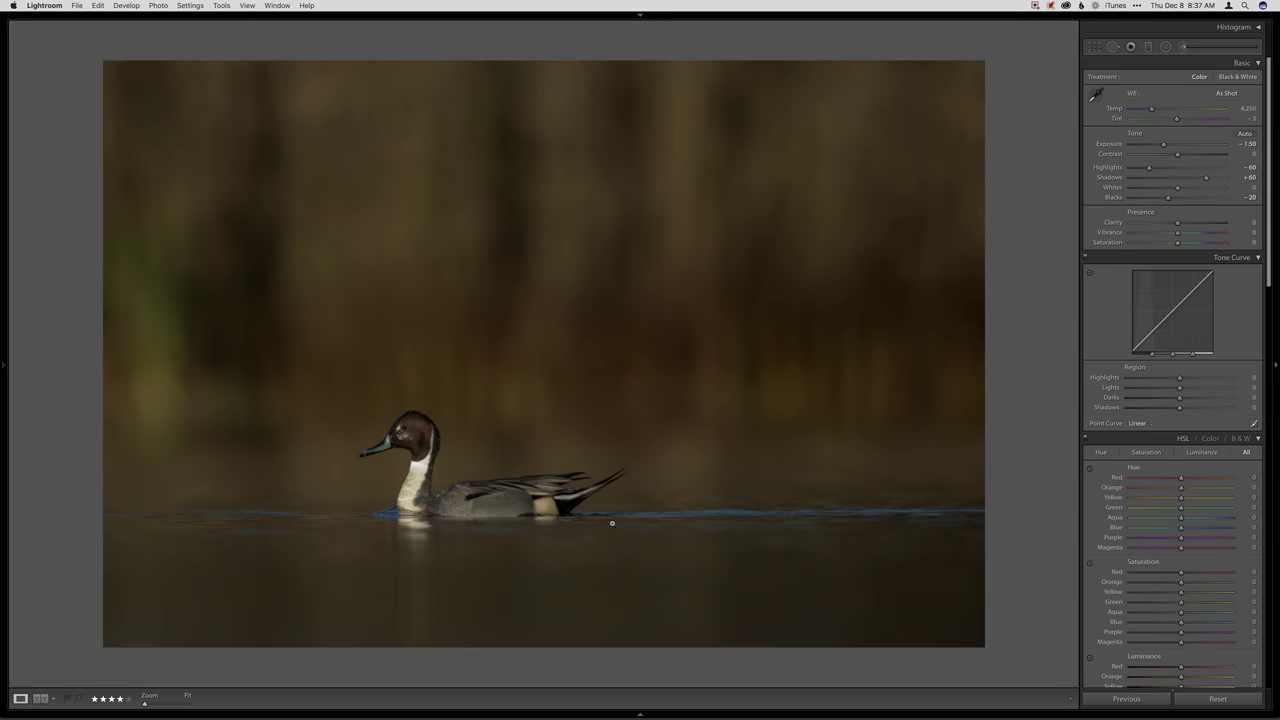
{"action": "key", "text": "super+e"}
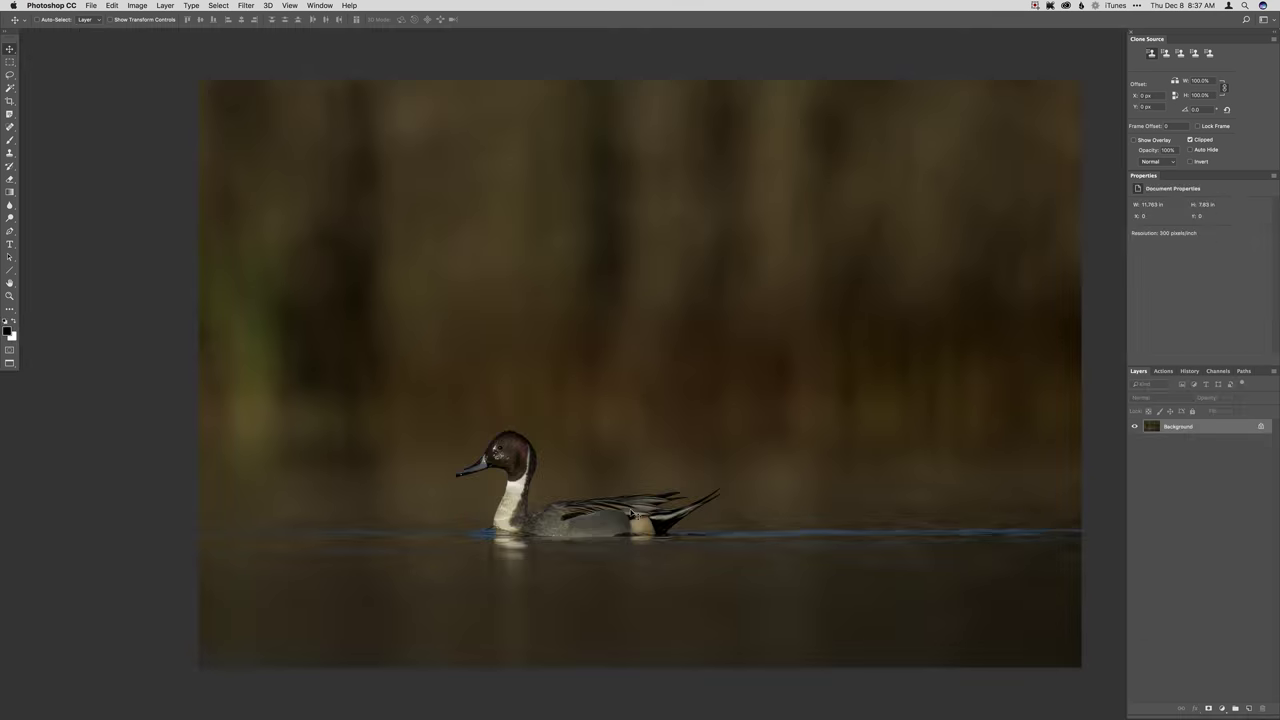
Copy the darker version into the layered duck document as the top layer and hide it with a black layer mask.
{"action": "key", "text": "f"}
{"action": "key", "text": "f"}
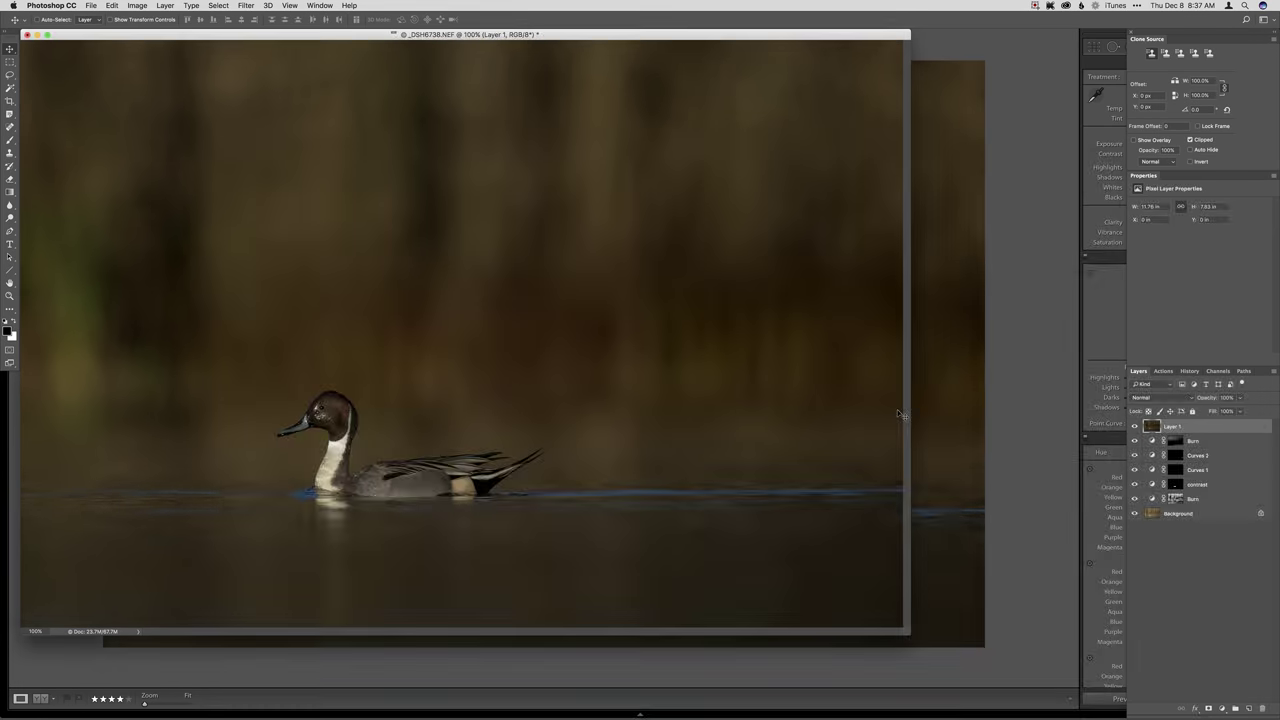
{"action": "left_click", "coordinate": [1208, 708], "text": "alt"}
{"action": "key", "text": "g"}
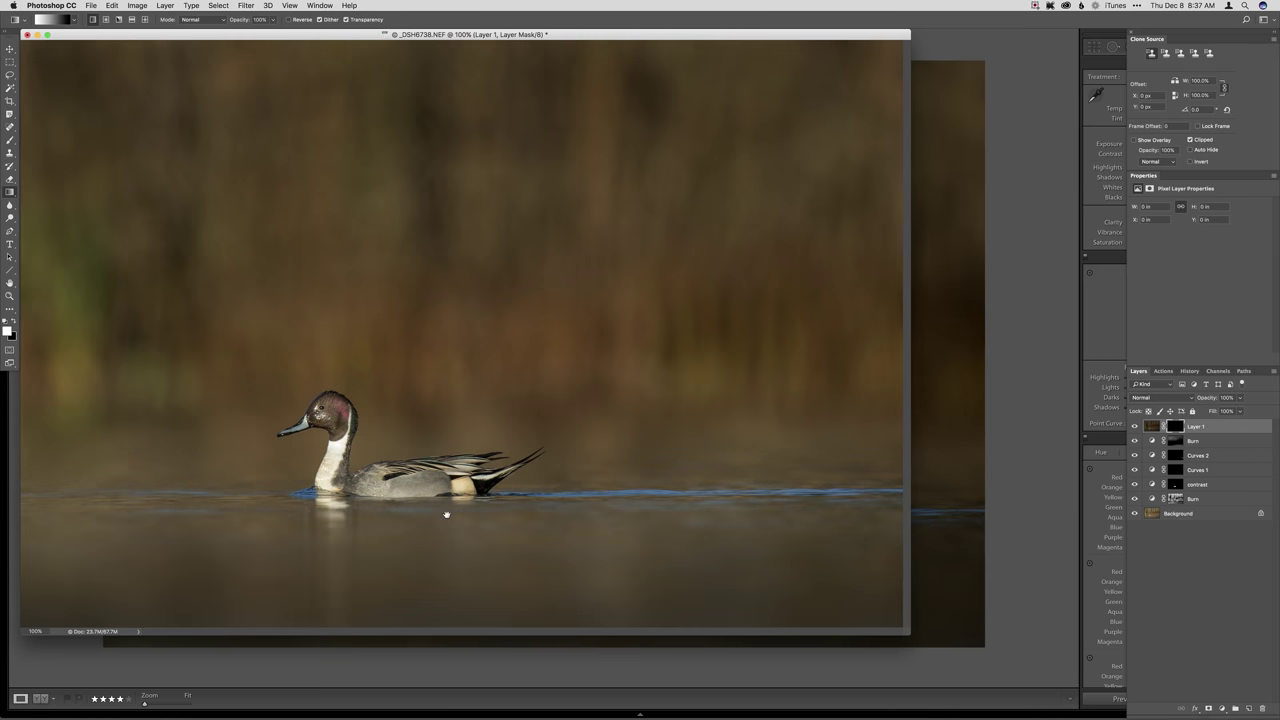
{"action": "key", "text": "f"}
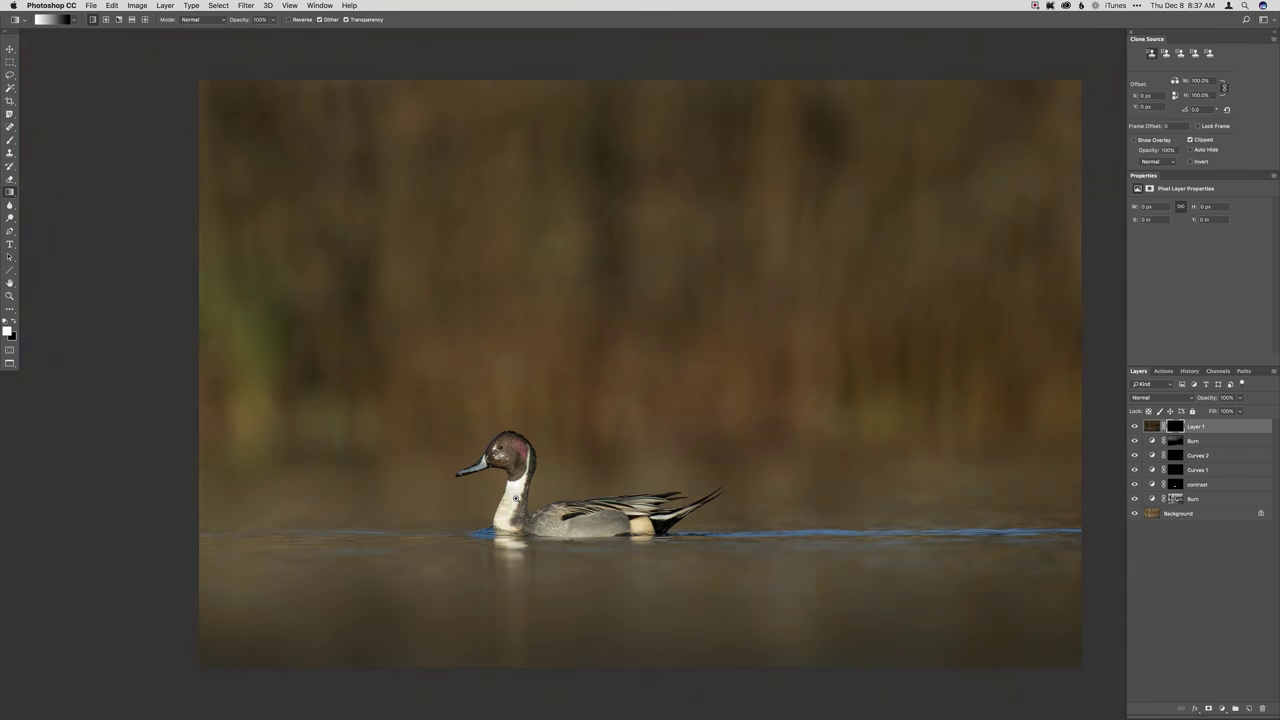
Paint white with a small brush on Layer 1's mask over the duck's white neck to reveal the darker version.
{"action": "left_click_drag", "start_coordinate": [516, 498], "coordinate": [528, 504]}
{"action": "right_click", "coordinate": [545, 455]}
{"action": "key", "text": "Escape"}
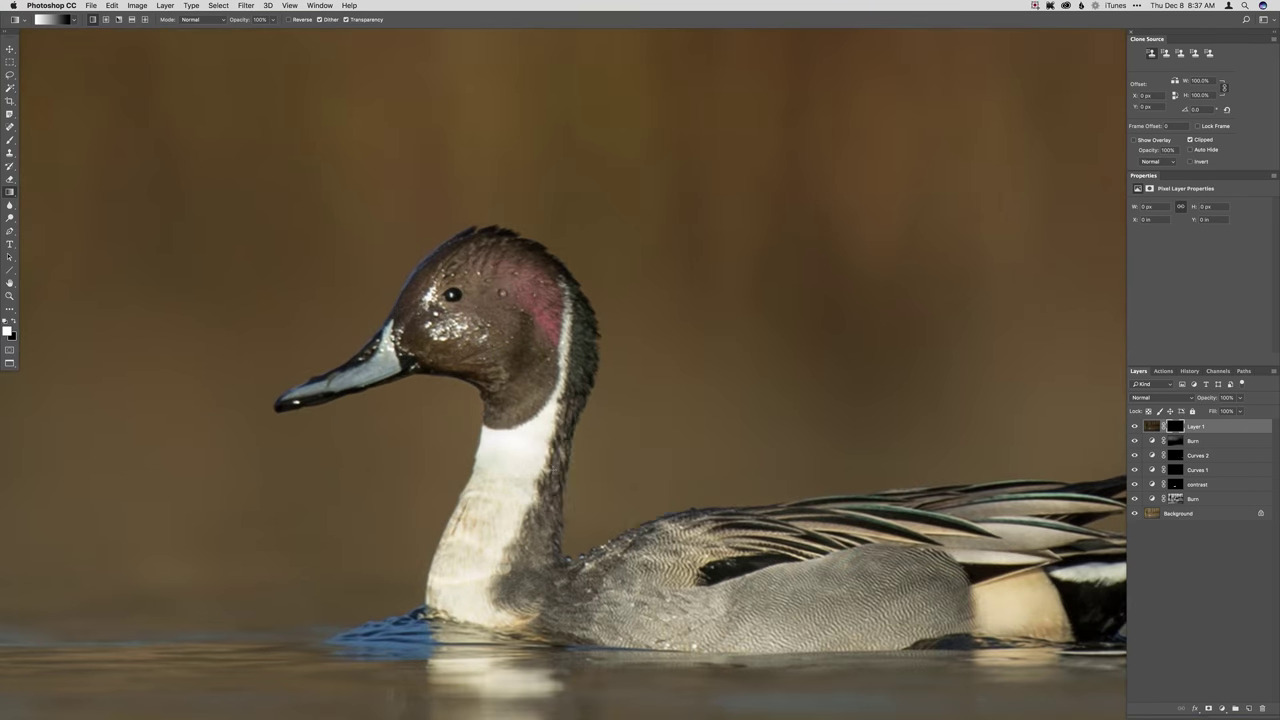
{"action": "key", "text": "b"}
{"action": "right_click", "coordinate": [546, 455]}
{"action": "mouse_move", "coordinate": [548, 449]}
{"action": "left_mouse_down"}
{"action": "mouse_move", "coordinate": [516, 449]}
{"action": "mouse_move", "coordinate": [548, 420]}
{"action": "mouse_move", "coordinate": [562, 353]}
{"action": "left_mouse_up"}
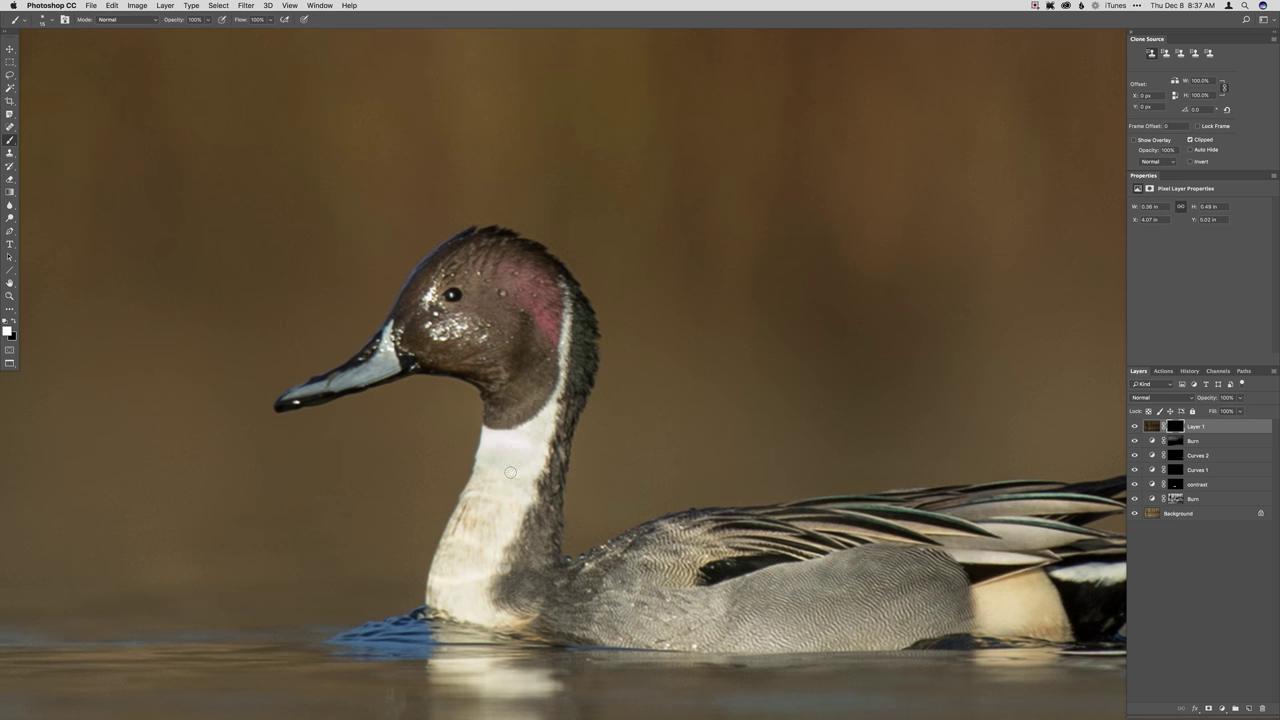
{"action": "mouse_move", "coordinate": [498, 485]}
{"action": "left_mouse_down"}
{"action": "mouse_move", "coordinate": [511, 485]}
{"action": "mouse_move", "coordinate": [460, 537]}
{"action": "mouse_move", "coordinate": [438, 593]}
{"action": "mouse_move", "coordinate": [450, 584]}
{"action": "left_mouse_up"}
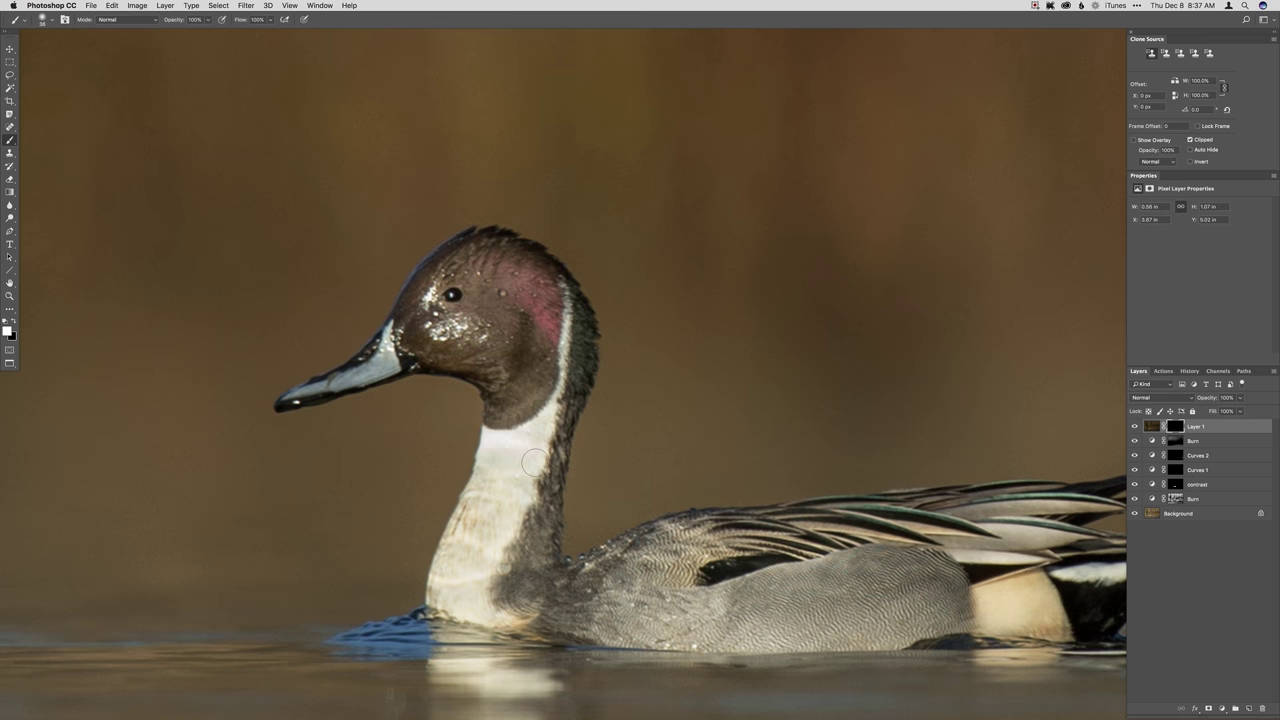
{"action": "mouse_move", "coordinate": [510, 438]}
{"action": "left_mouse_down"}
{"action": "mouse_move", "coordinate": [576, 439]}
{"action": "mouse_move", "coordinate": [546, 405]}
{"action": "left_mouse_up"}
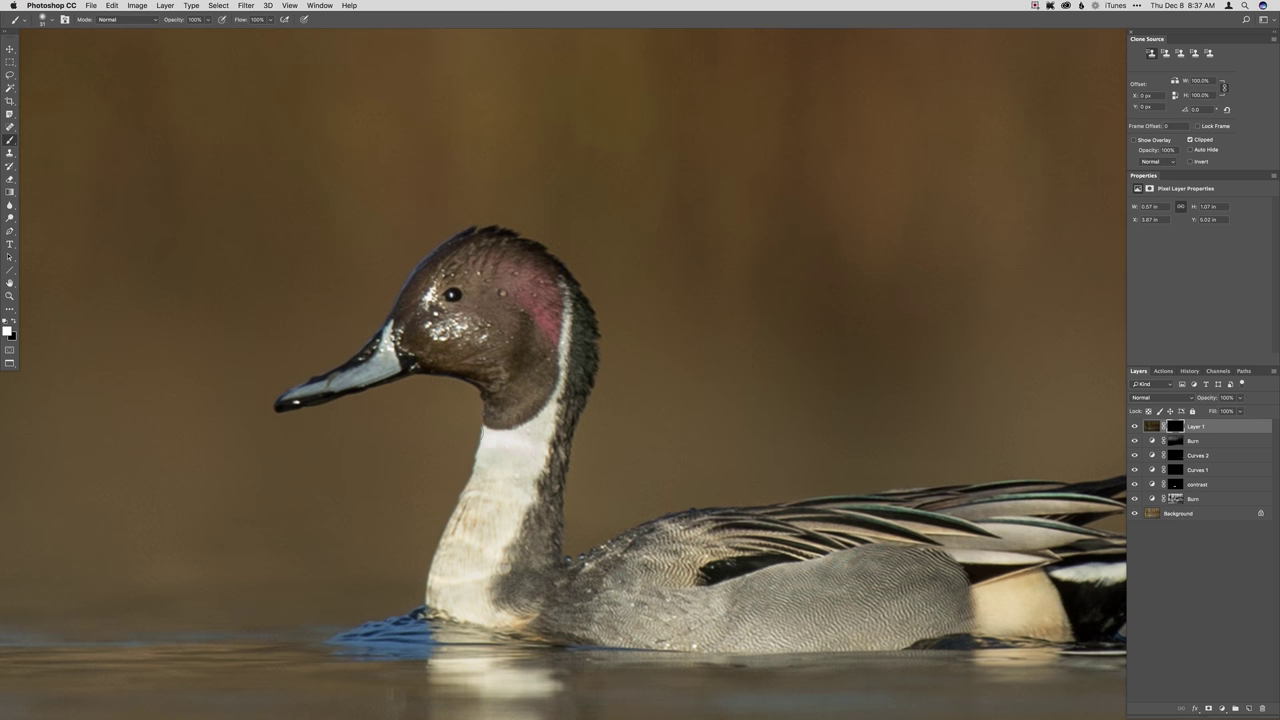
{"action": "left_click_drag", "start_coordinate": [500, 449], "coordinate": [480, 449]}
{"action": "key", "text": "x"}
{"action": "key", "text": "x"}
{"action": "key", "text": "x"}
Compare the whole edited photo with the Background layer alone.
{"action": "key", "text": "super+0"}
{"action": "key", "text": "super+minus"}
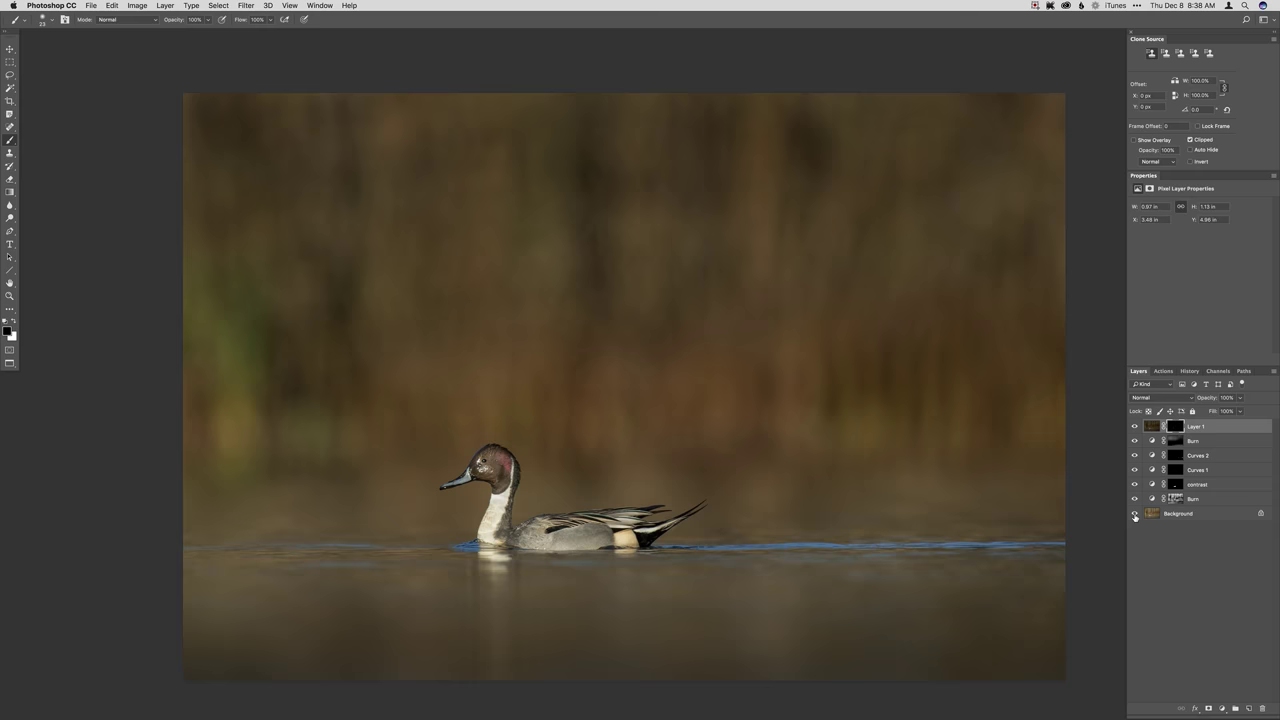
{"action": "left_click", "coordinate": [1134, 514], "text": "alt"}
{"action": "left_click", "coordinate": [1134, 514], "text": "alt"}
{"action": "scroll", "coordinate": [897, 577], "scroll_direction": "down", "scroll_amount": 1}
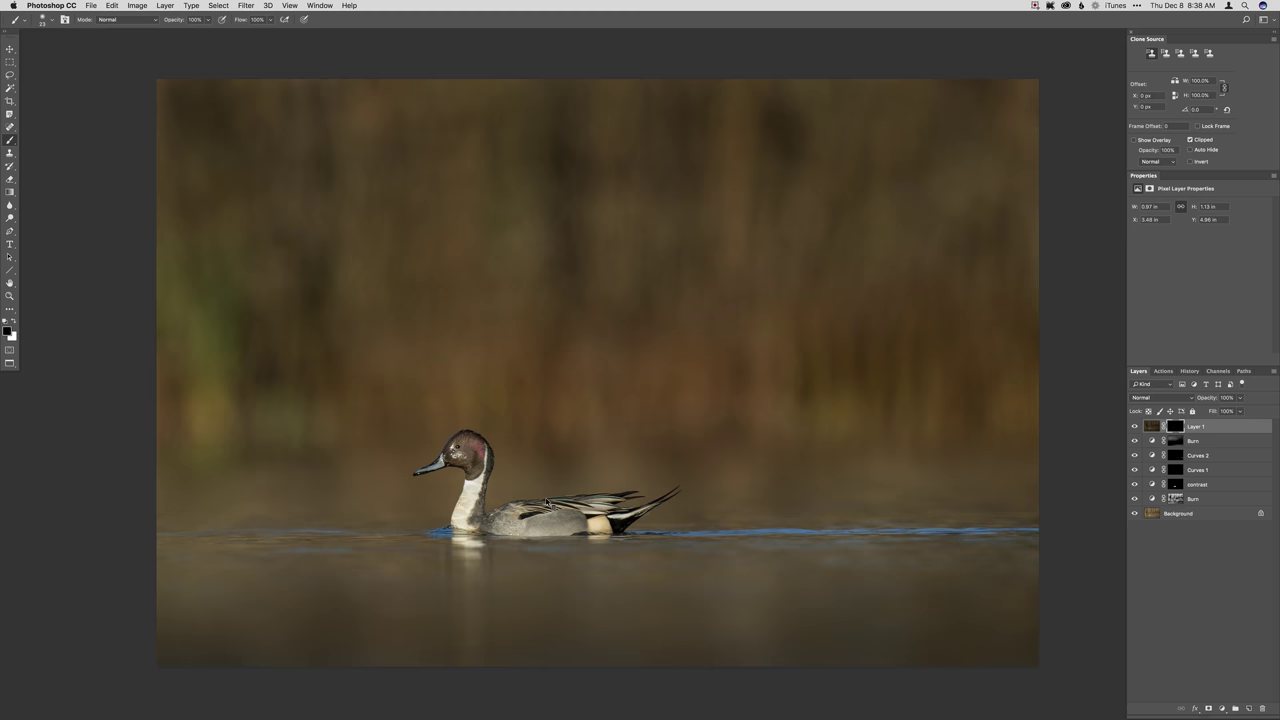
Add a Curves adjustment layer on top, raising the highlights slightly and placing a second curve point in the shadows.
{"action": "key", "text": "super+m"}
{"action": "key", "text": "Return"}
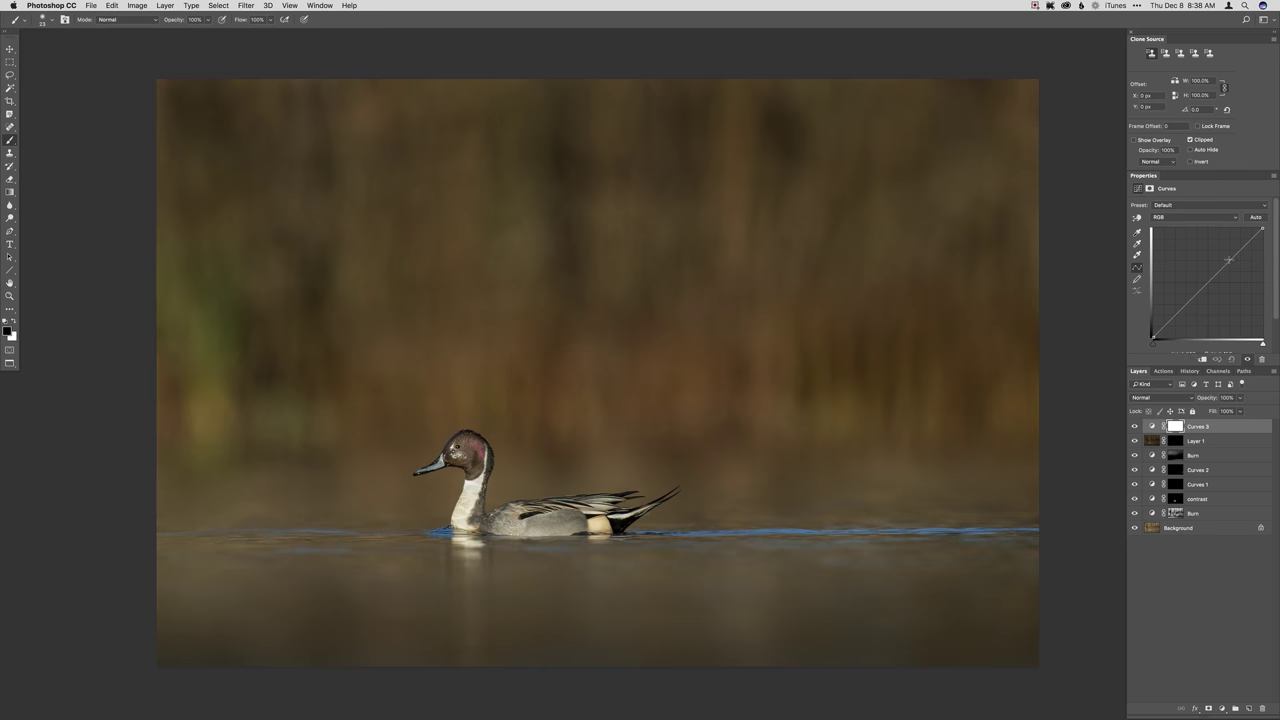
{"action": "left_click_drag", "start_coordinate": [1228, 260], "coordinate": [1229, 255]}
{"action": "left_click", "coordinate": [1177, 311]}
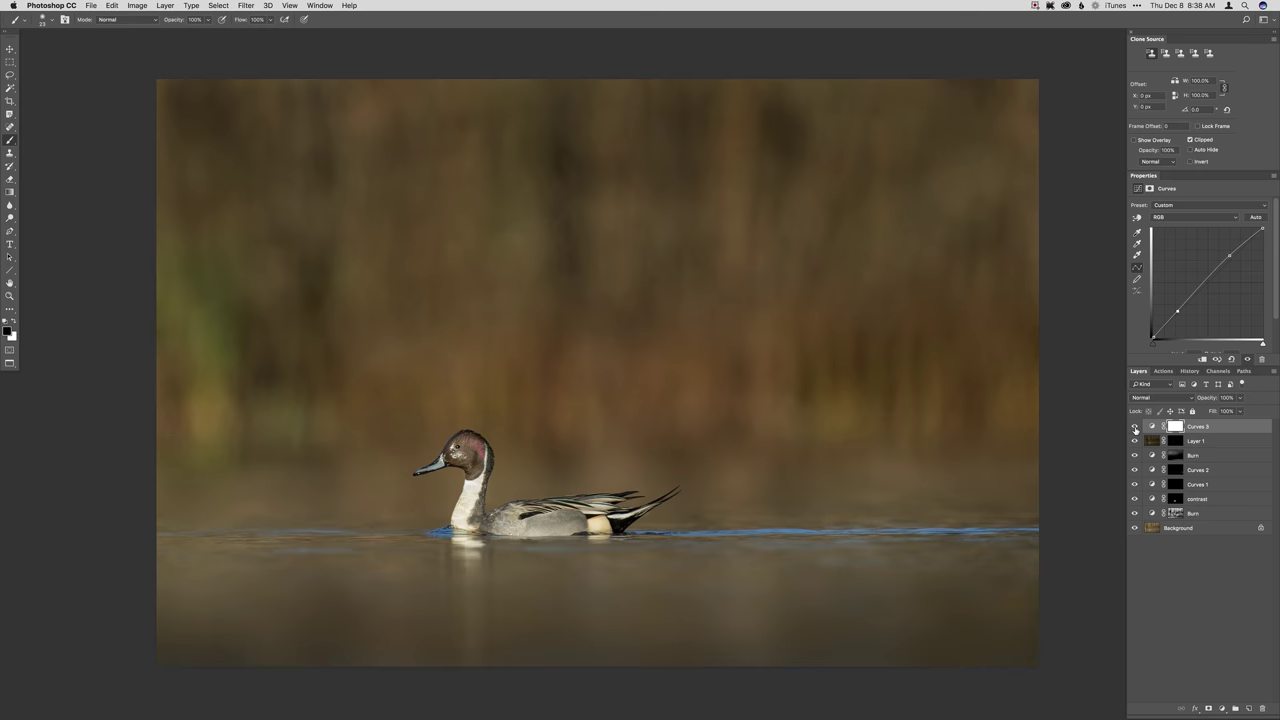
Compare the photo with and without the newest Curves layer, and with the Background layer alone.
{"action": "left_click", "coordinate": [1134, 427]}
{"action": "left_click", "coordinate": [1134, 427]}
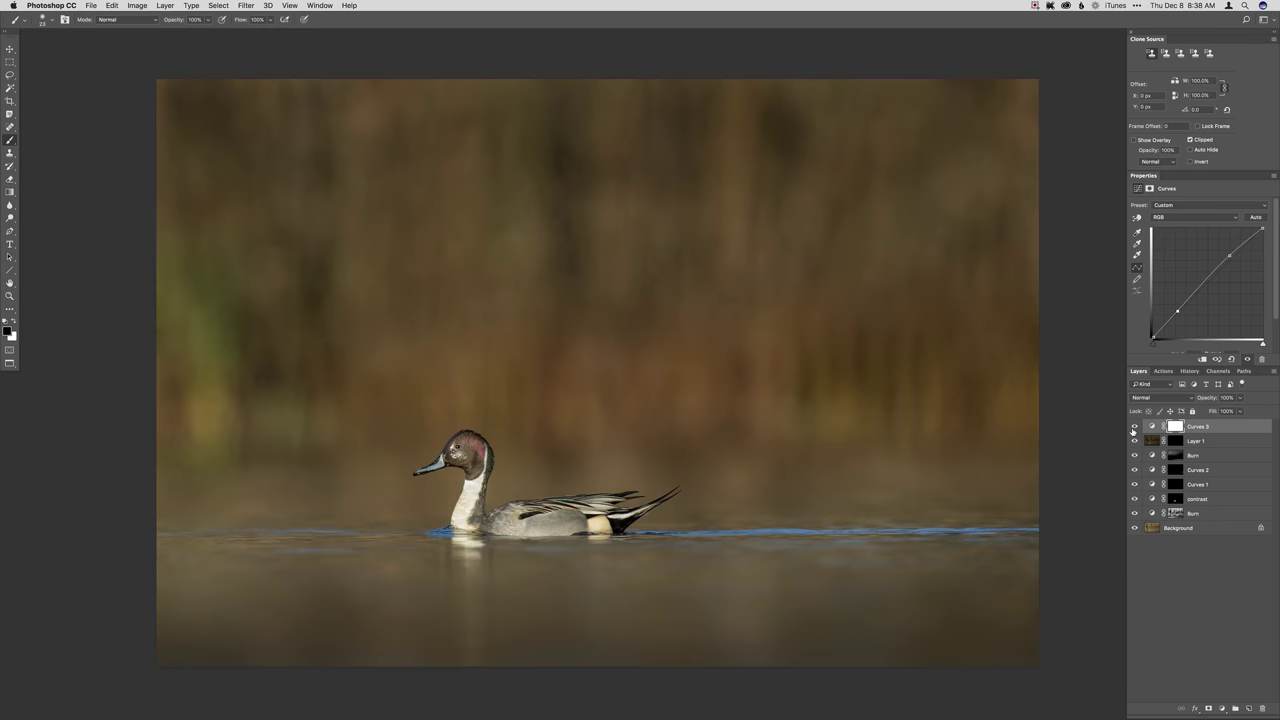
{"action": "left_click", "coordinate": [1134, 529], "text": "alt"}
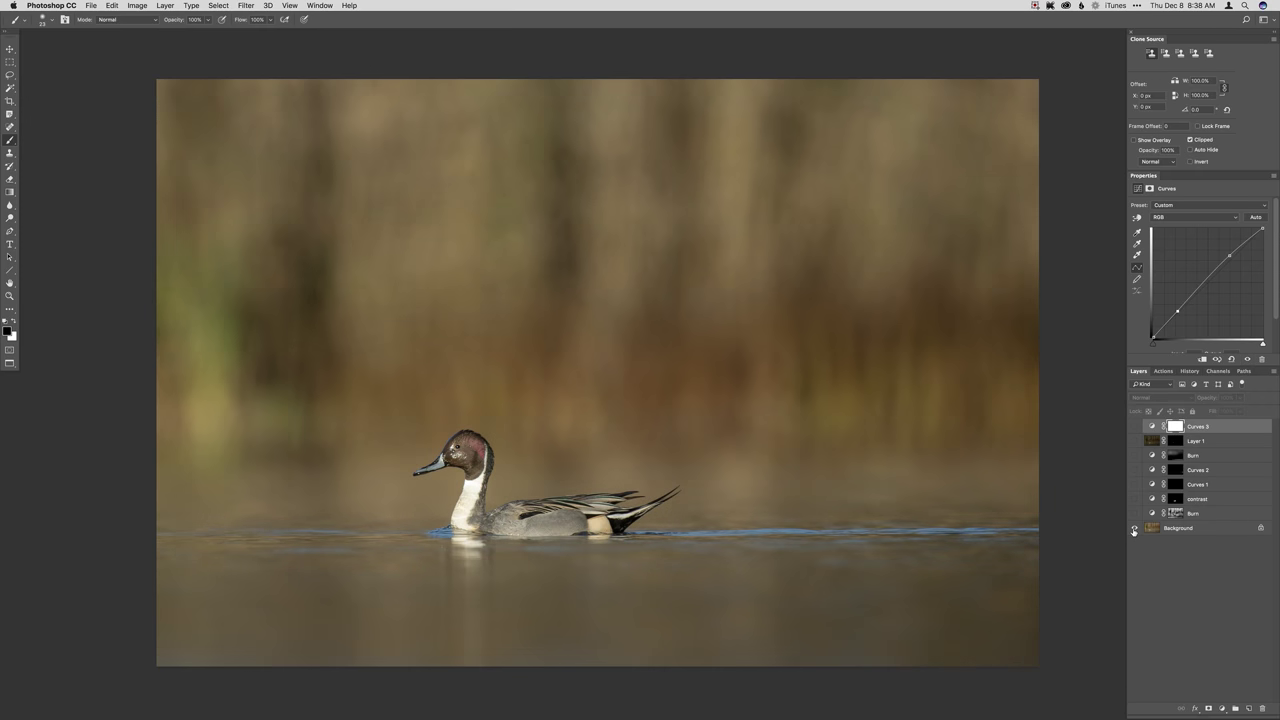
{"action": "left_click", "coordinate": [1134, 529], "text": "alt"}
{"action": "left_click", "coordinate": [1134, 529], "text": "alt"}
{"action": "left_click", "coordinate": [1134, 529], "text": "alt"}
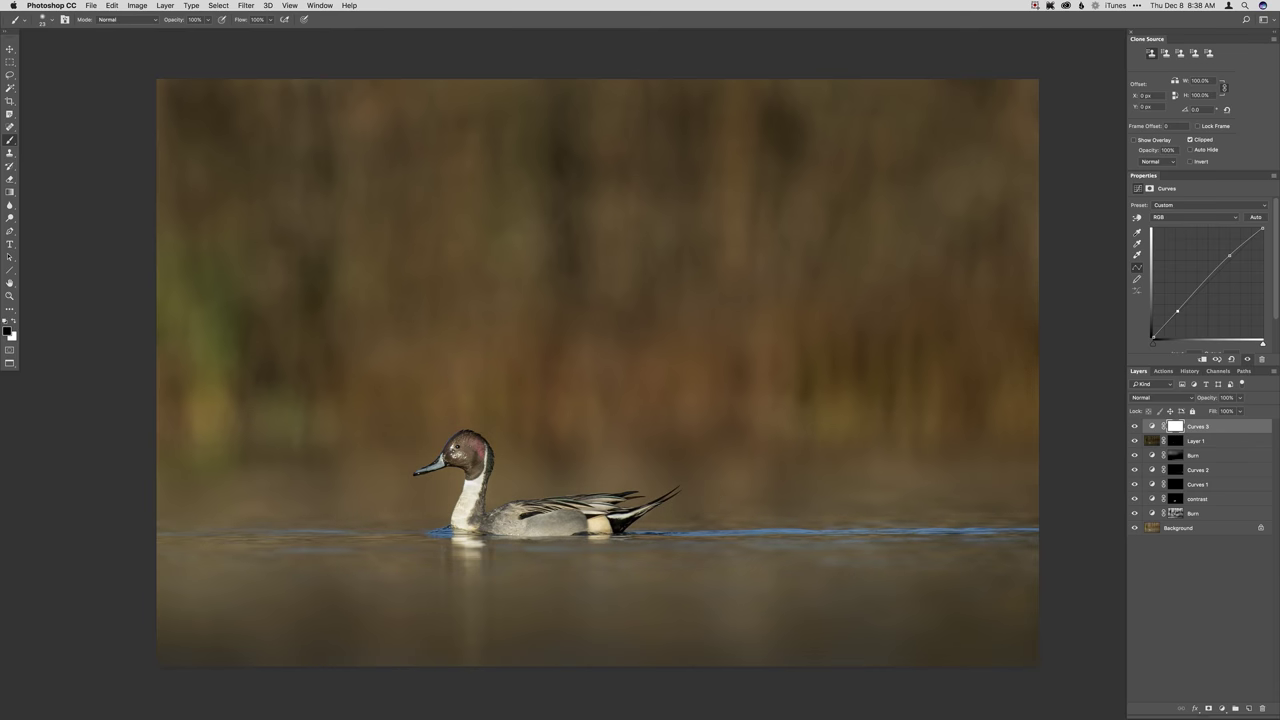
Switch to Lightroom, toggle the Library grid's sort direction twice and select the original duck photo _DSH6738.
{"action": "key", "text": "super+shift+a"}
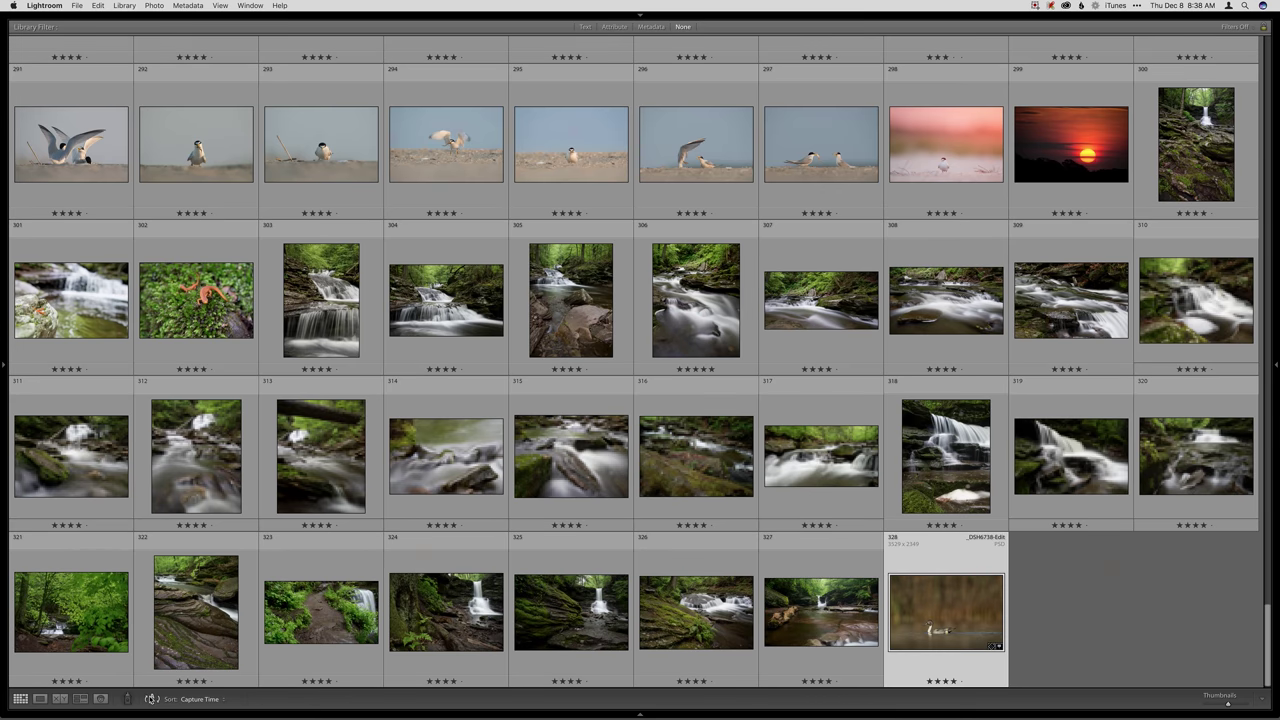
{"action": "left_click", "coordinate": [151, 699]}
{"action": "left_click", "coordinate": [151, 699]}
{"action": "left_click", "coordinate": [443, 119]}
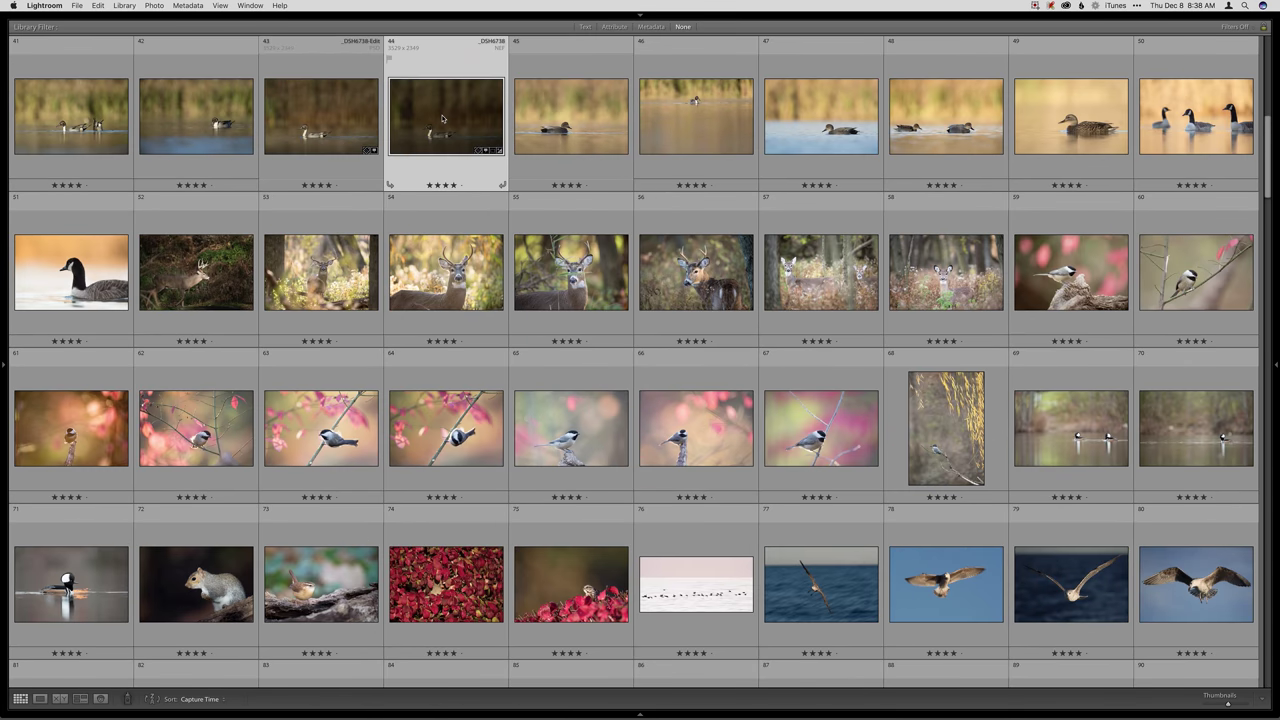
Revert the original duck photo in Develop to its most recent Crop Rectangle history state, before the exposure edits.
{"action": "key", "text": "d"}
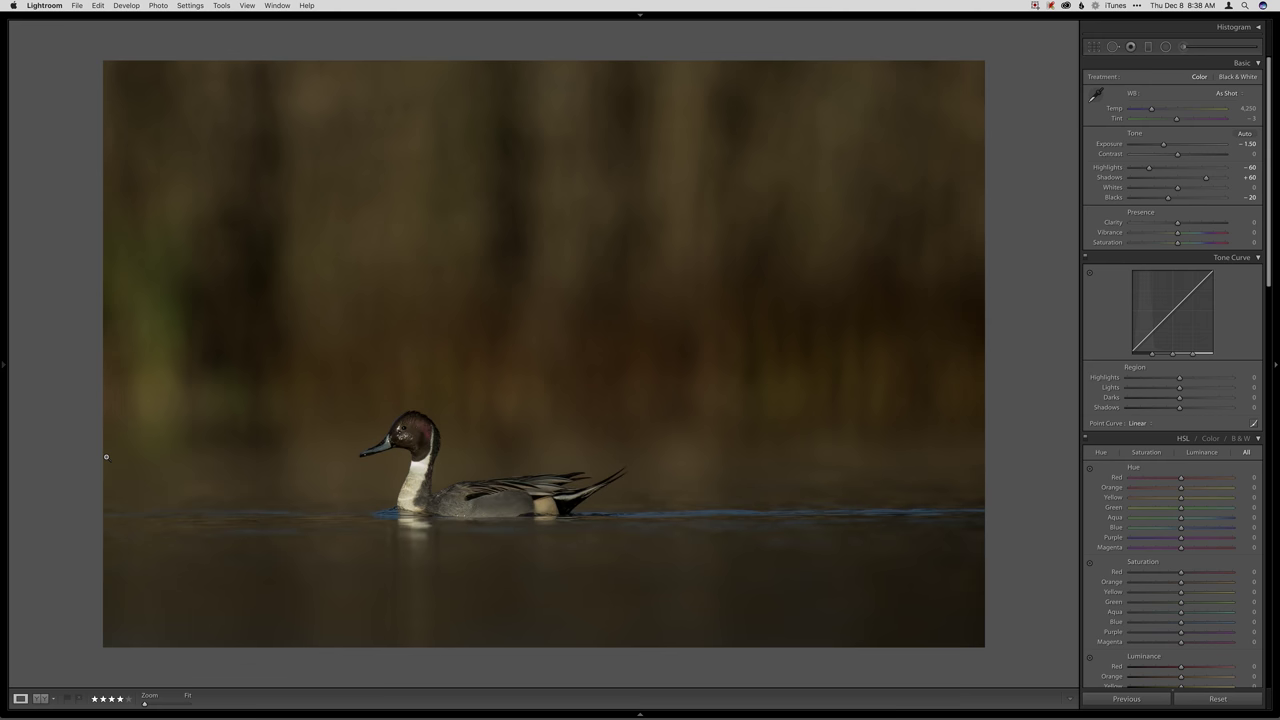
{"action": "mouse_move", "coordinate": [4, 400]}
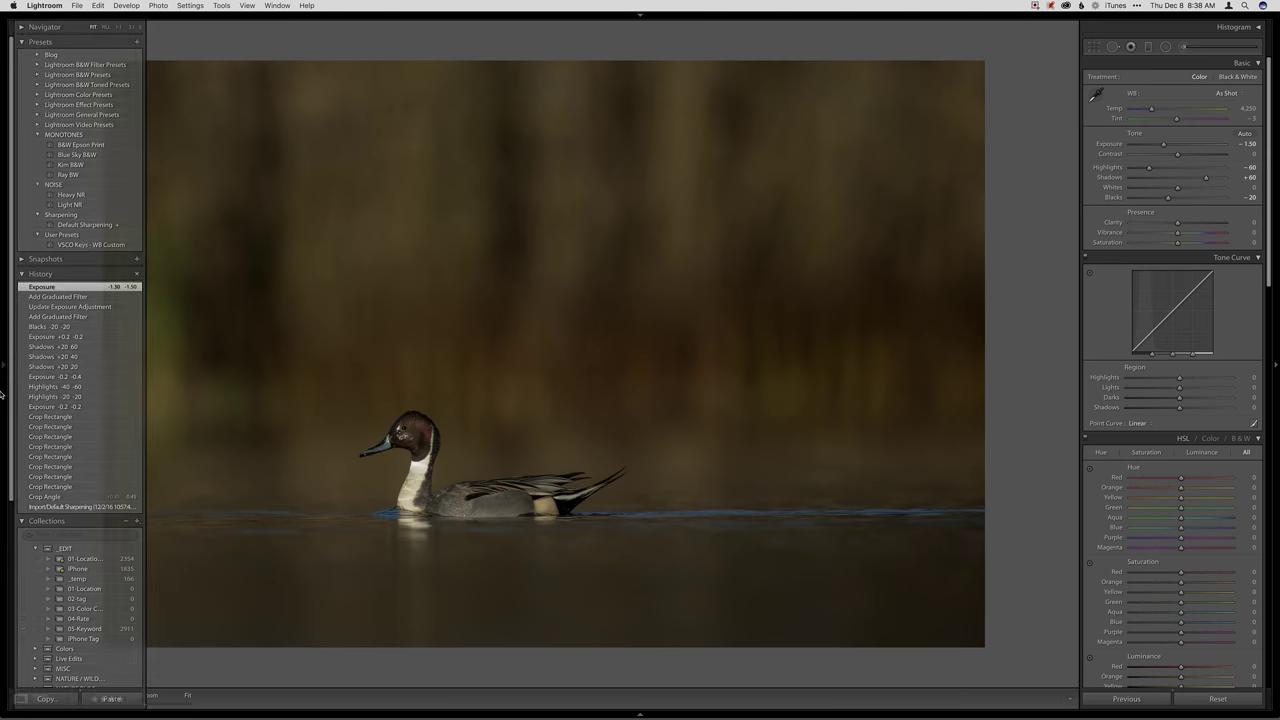
{"action": "left_click", "coordinate": [68, 417]}
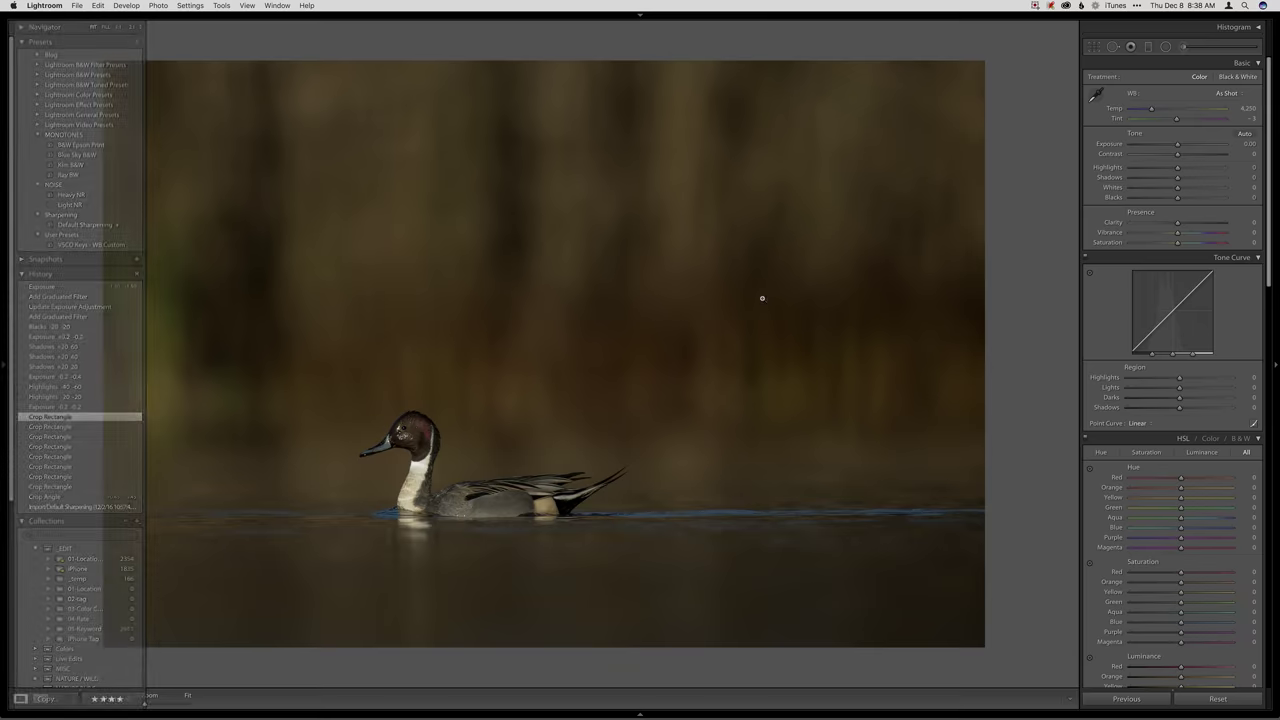
Compare the reverted original with the edited duck photo at full view in the Library.
{"action": "key", "text": "g"}
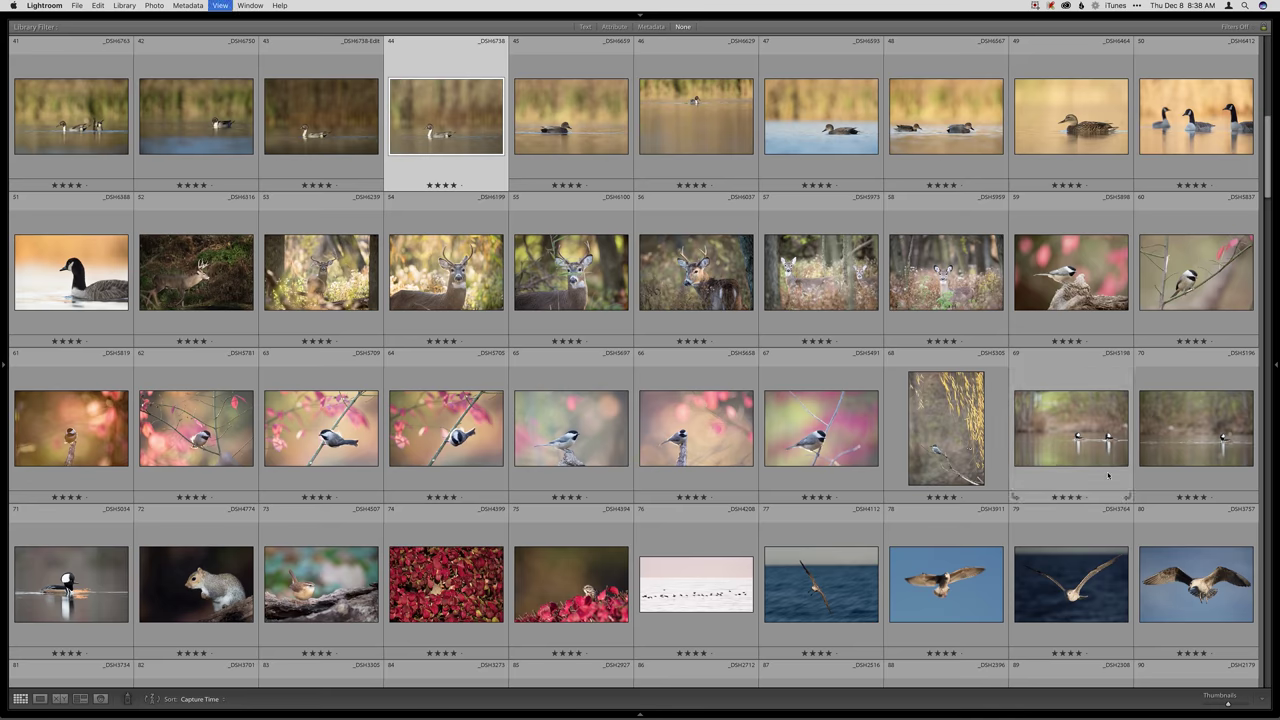
{"action": "key", "text": "e"}
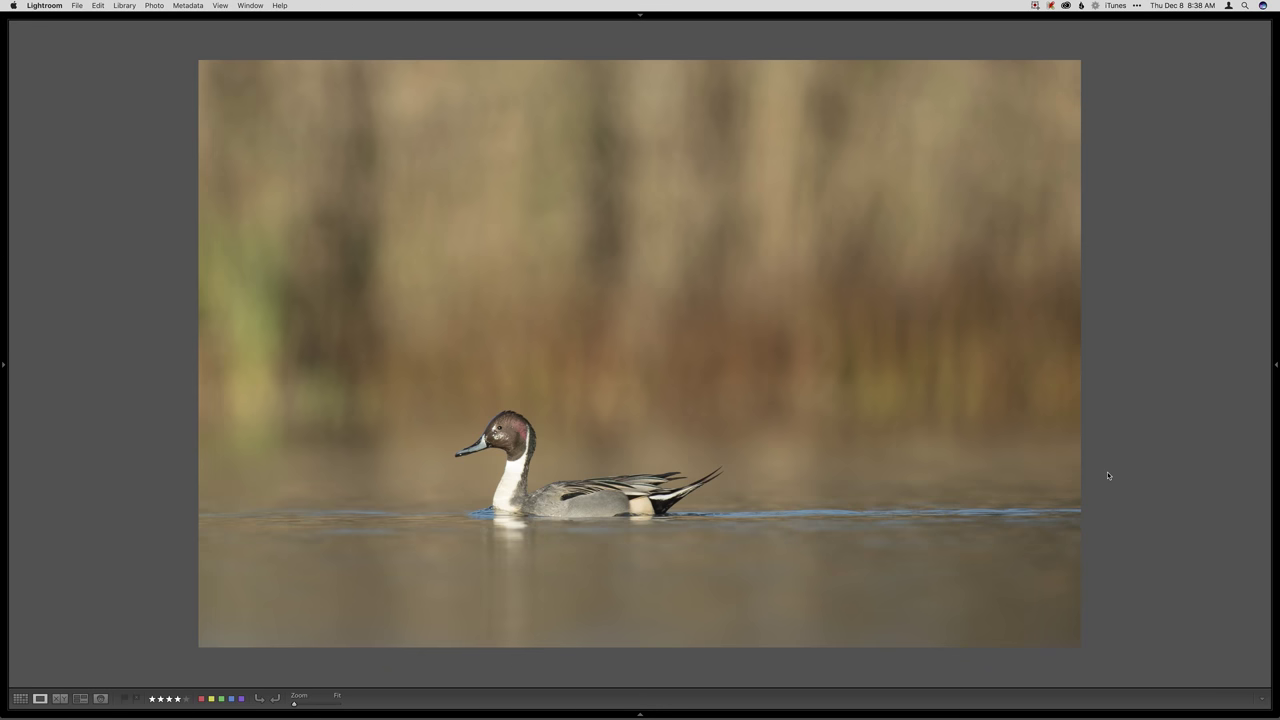
{"action": "key", "text": "Right"}
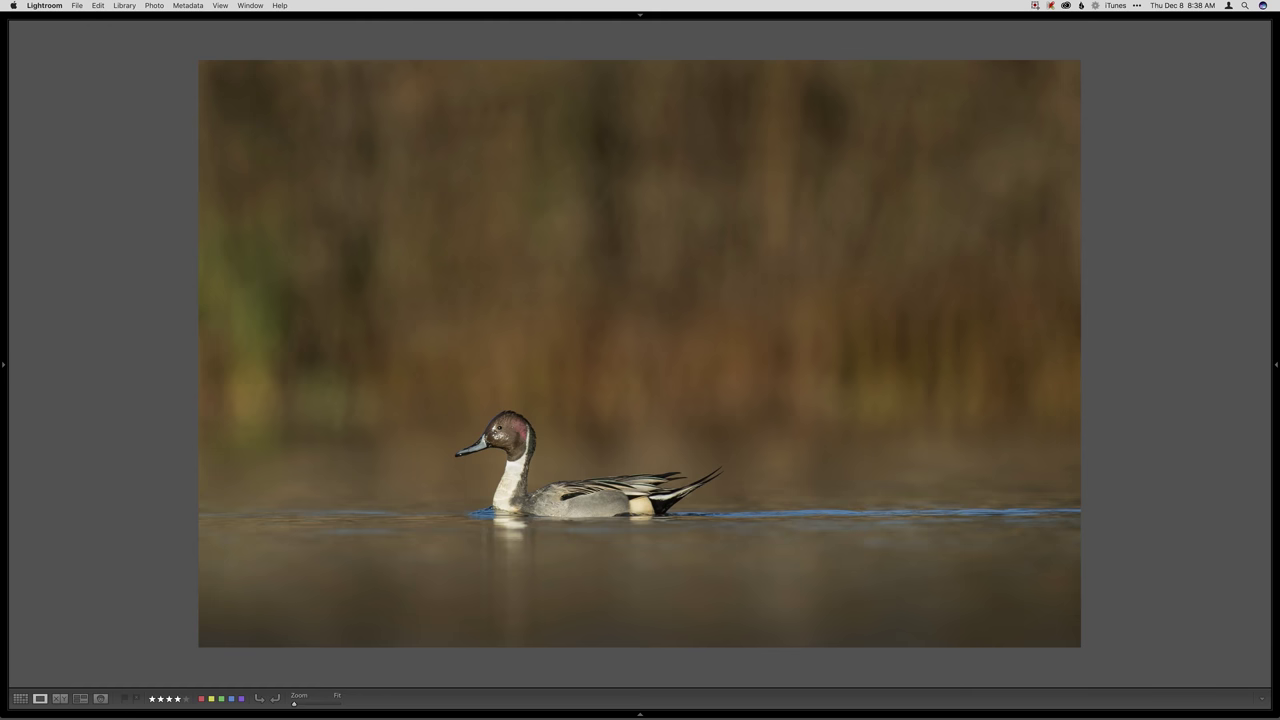
{"action": "key", "text": "super+shift+z"}
{"action": "key", "text": "super+z"}
{"action": "left_click", "coordinate": [1033, 6]}
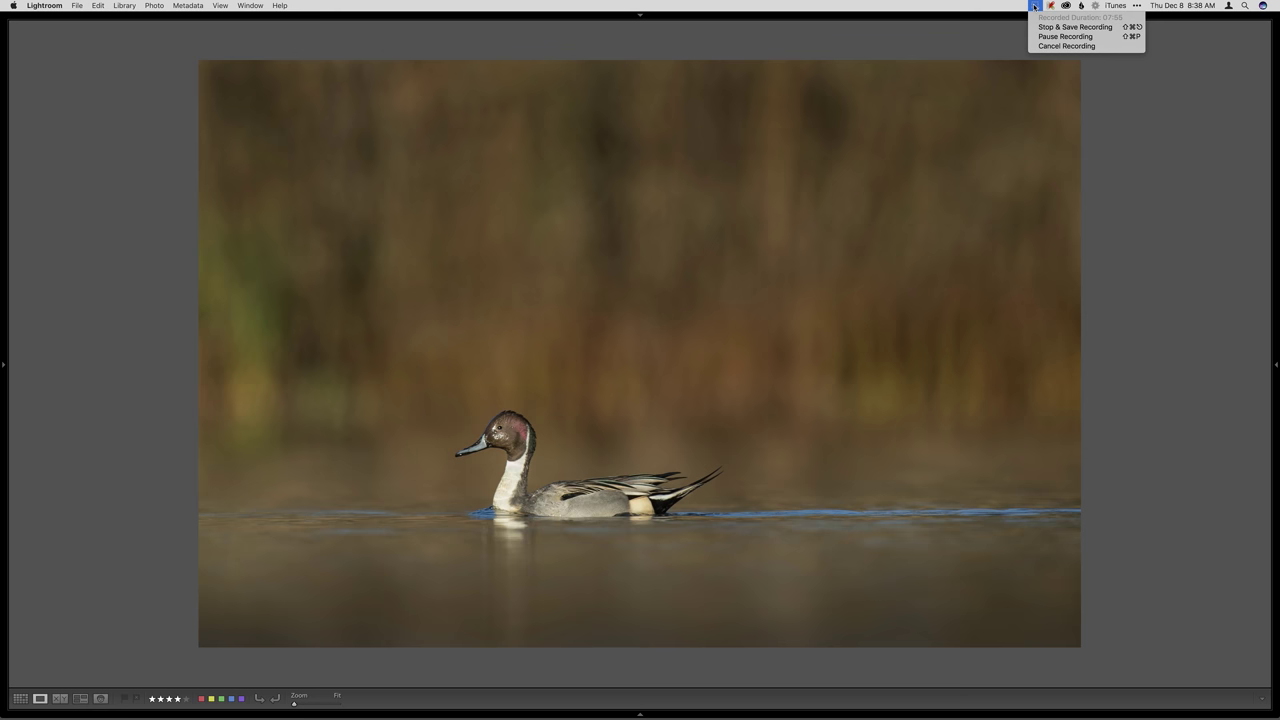